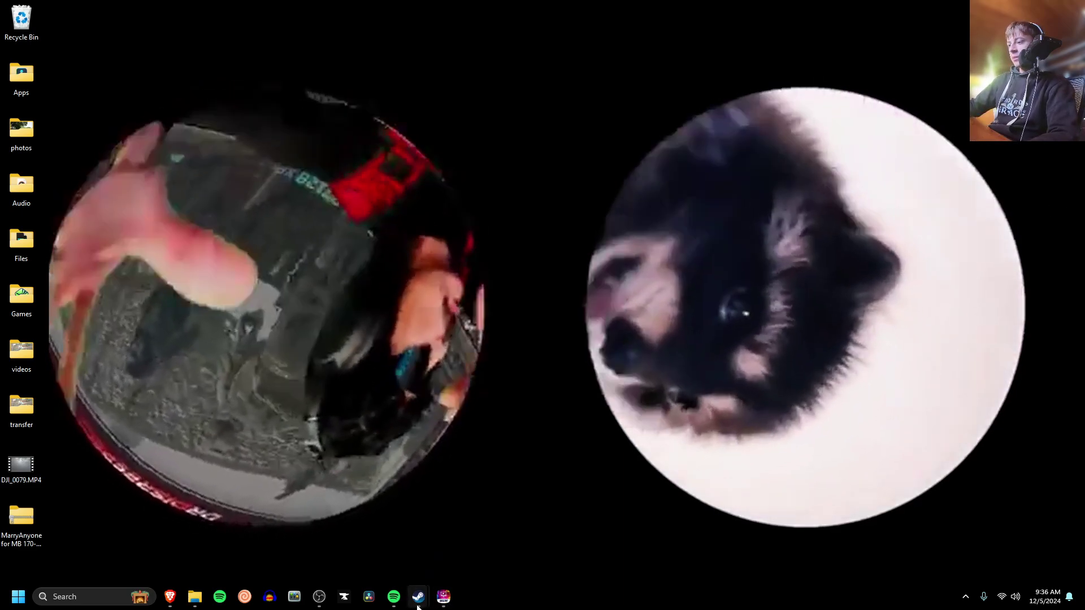
Switch to Steam and browse the installed files of Mount & Blade II: Bannerlord from its library properties
mouse_move(418, 604)
left_click(399, 554)
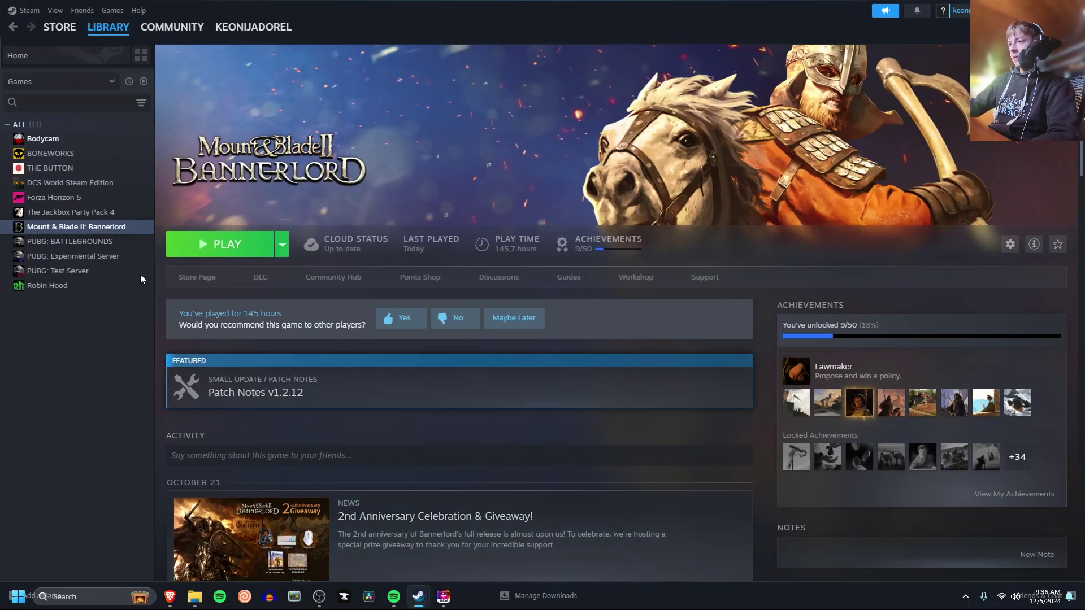
left_click(50, 26)
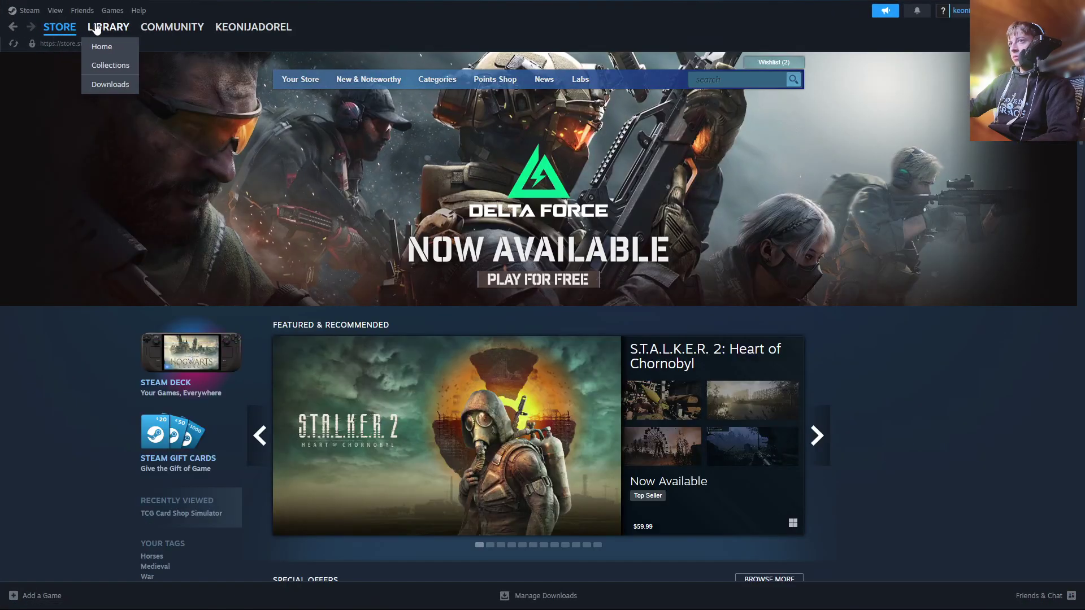
left_click(98, 28)
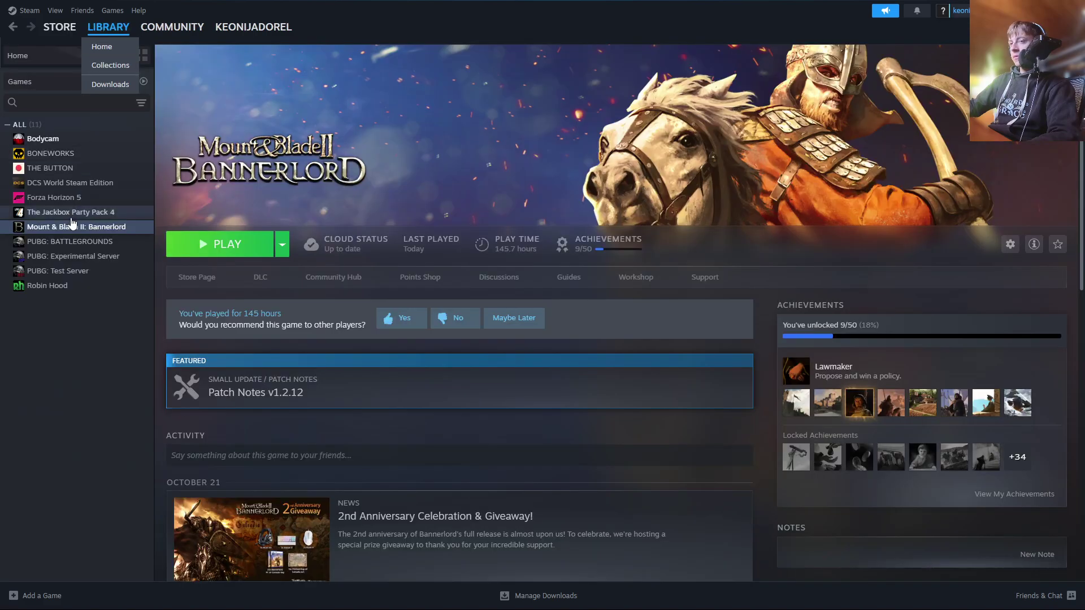
right_click(43, 232)
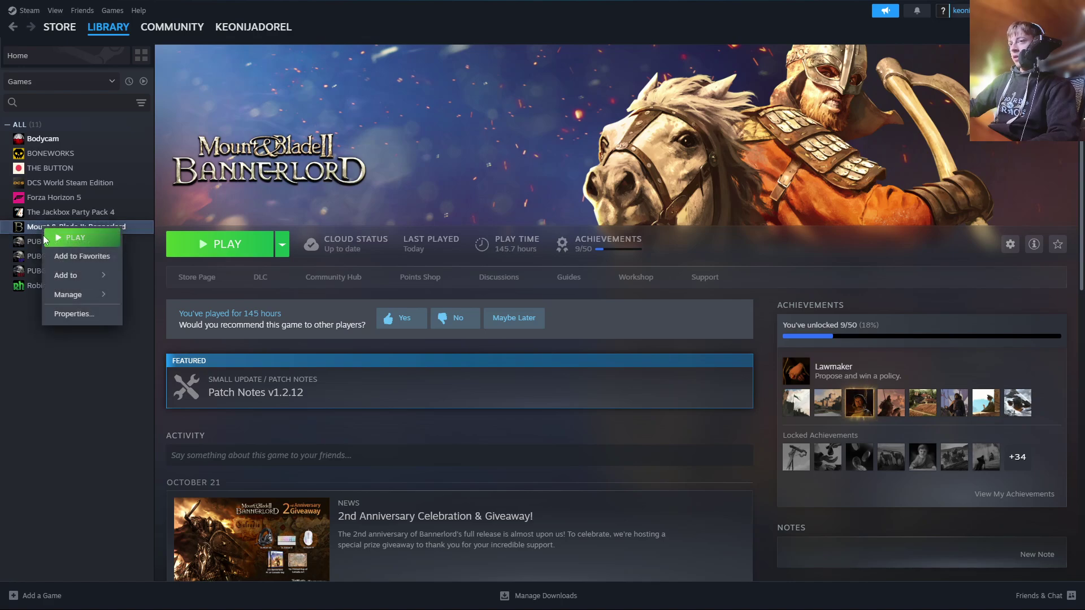
left_click(62, 312)
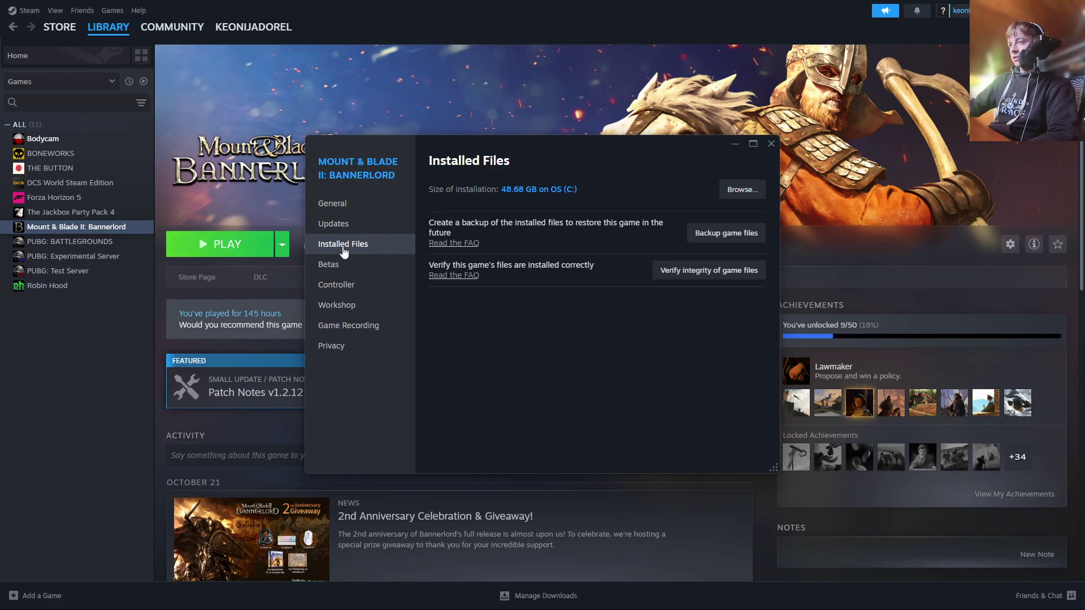
left_click(750, 194)
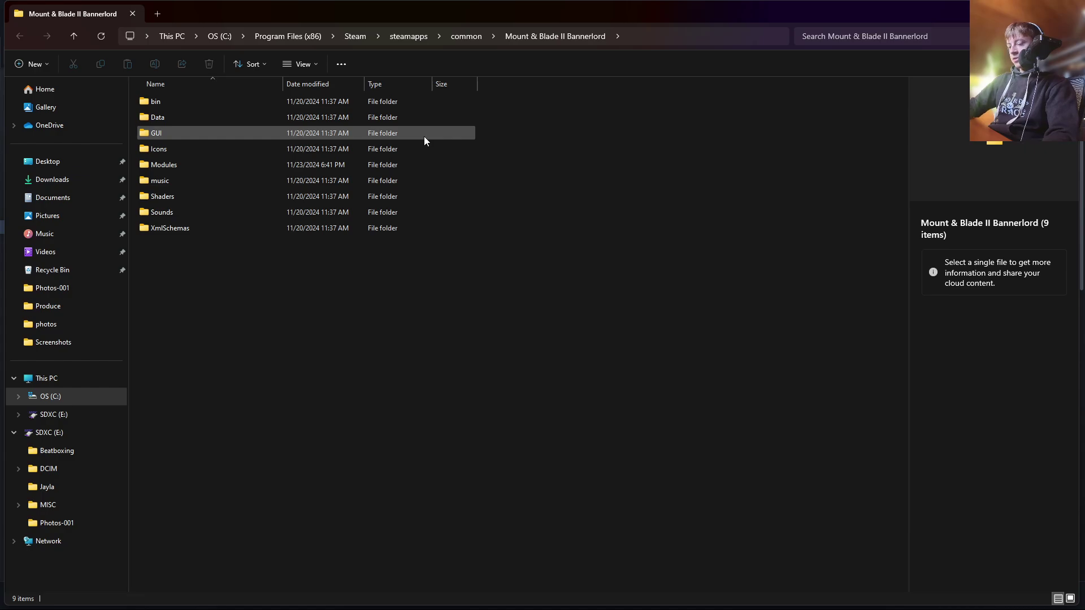
Snap the Bannerlord folder window to half of the screen and close the Steam library and game properties windows
key("super+Right")
left_click(446, 4)
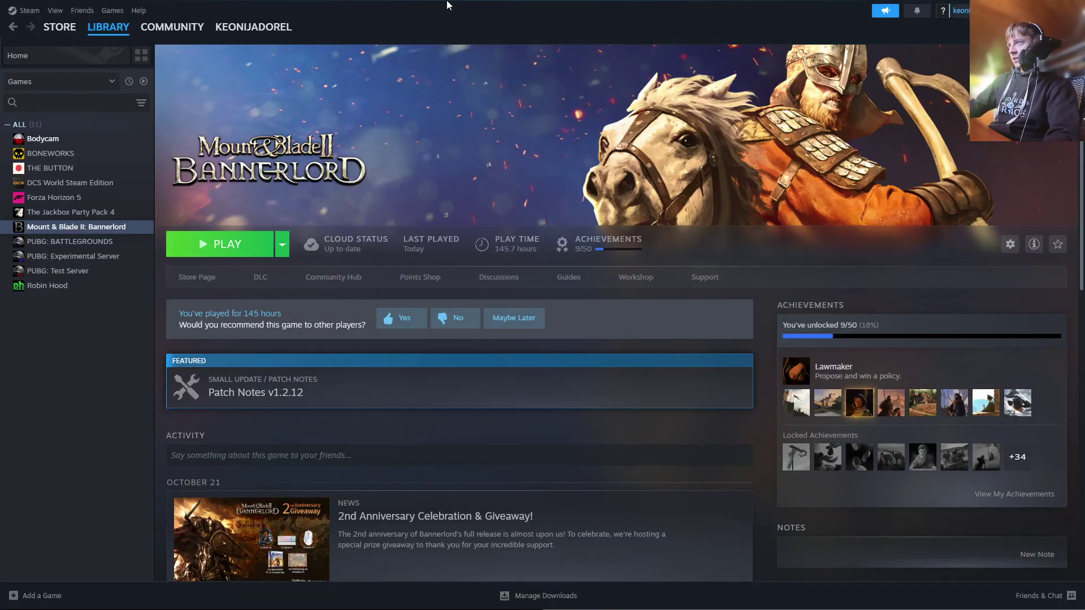
left_click(1039, 7)
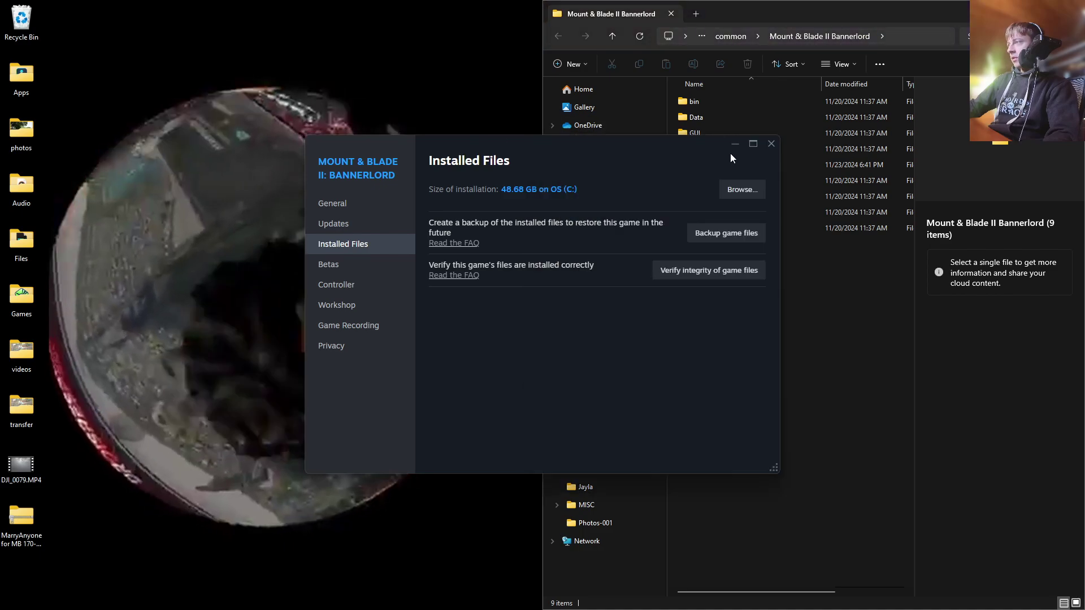
left_click(730, 151)
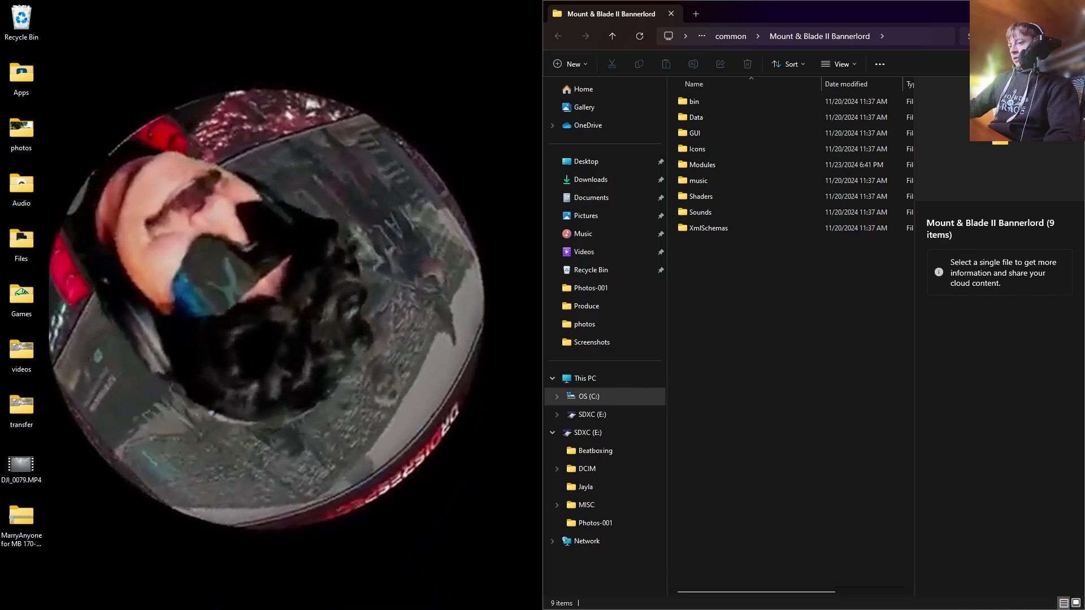
Switch to the Brave browser and open the Mount & Blade II: Bannerlord page on Nexus Mods, with its tab before Module Unblocker
left_click(171, 597)
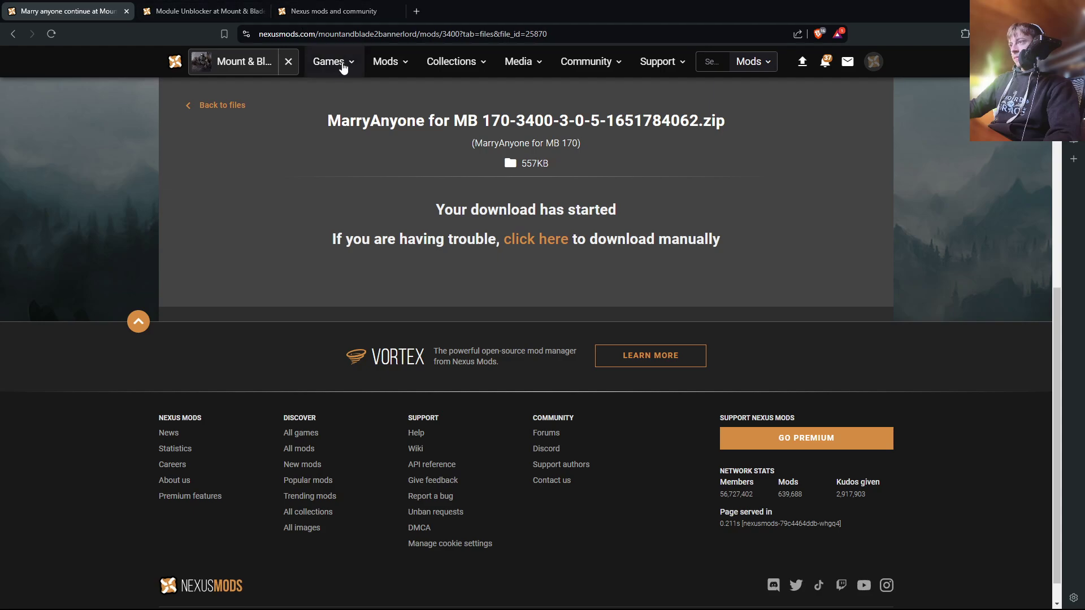
left_click(201, 16)
left_click(344, 6)
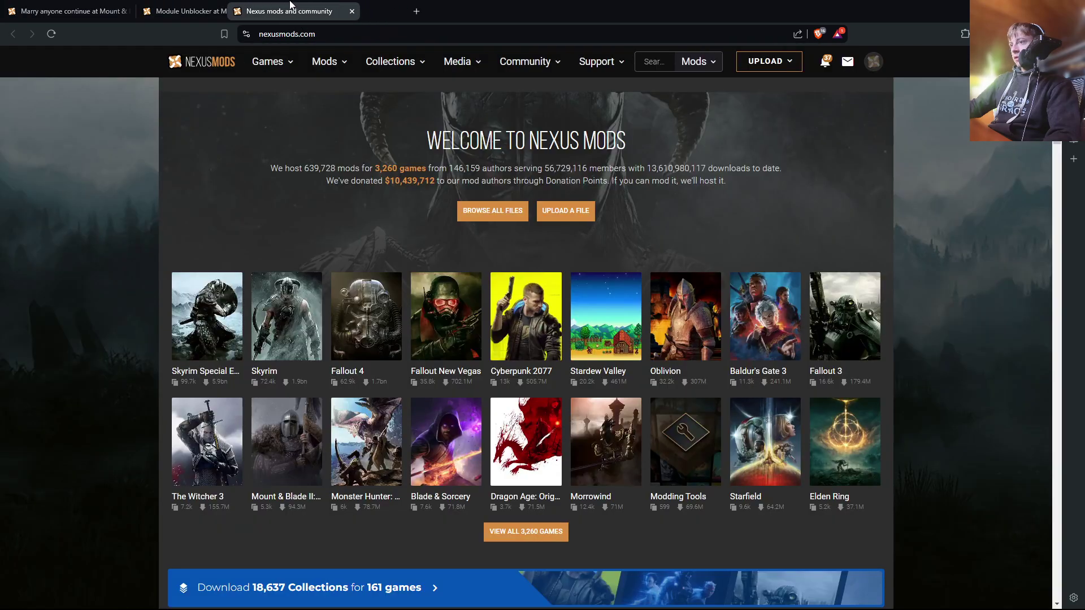
left_click_drag(291, 4, 200, 7)
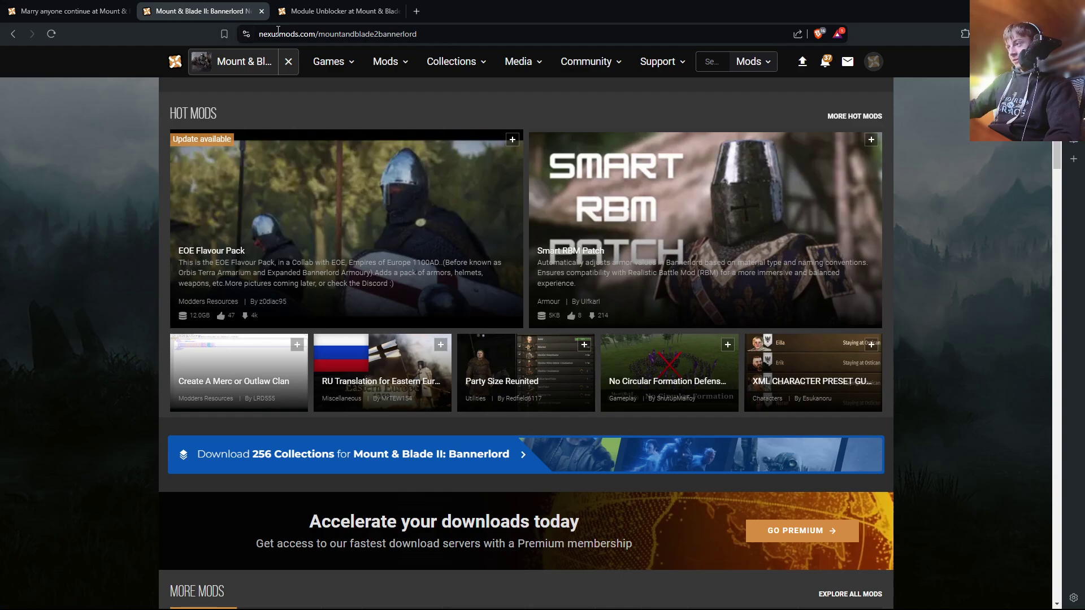
Download ModuleUnblocker-181-1-0-1-1586622668.zip from the Module Unblocker mod page using the slow download and save it to the Desktop
left_click(339, 11)
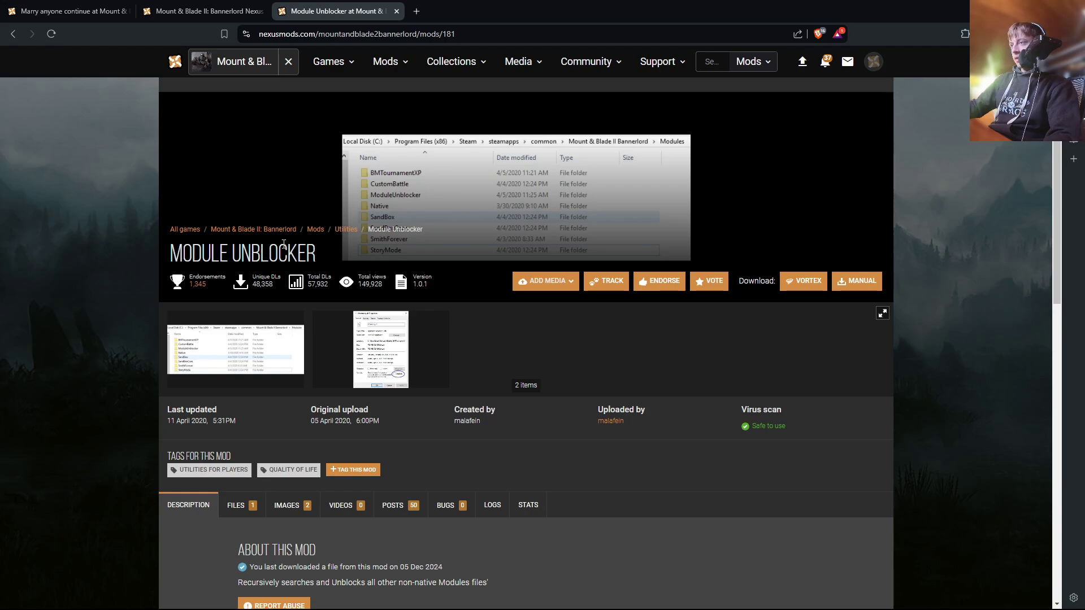
left_click(230, 10)
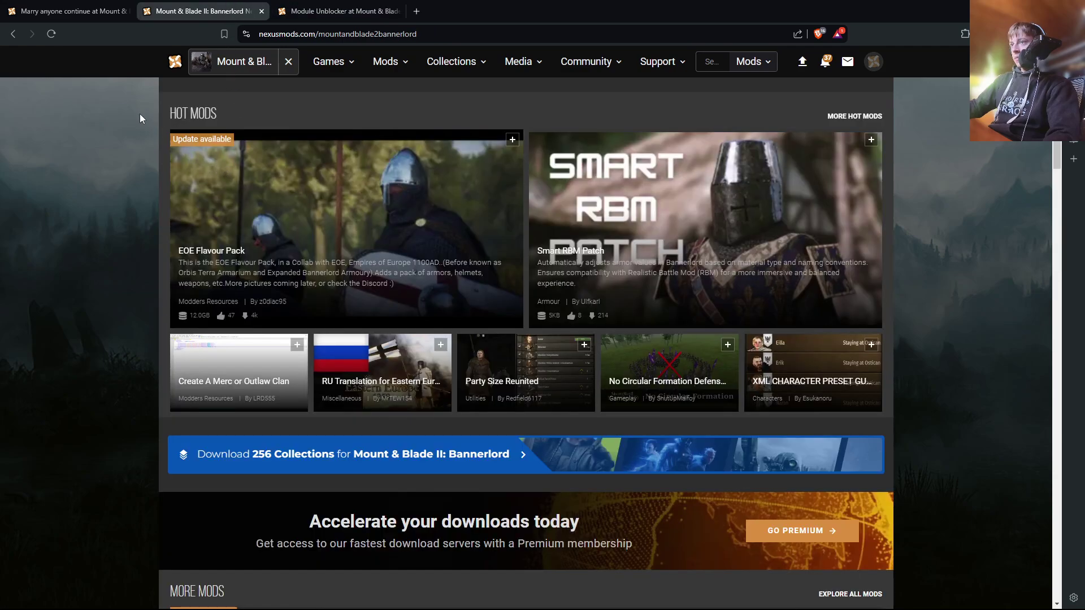
key("ctrl+Tab")
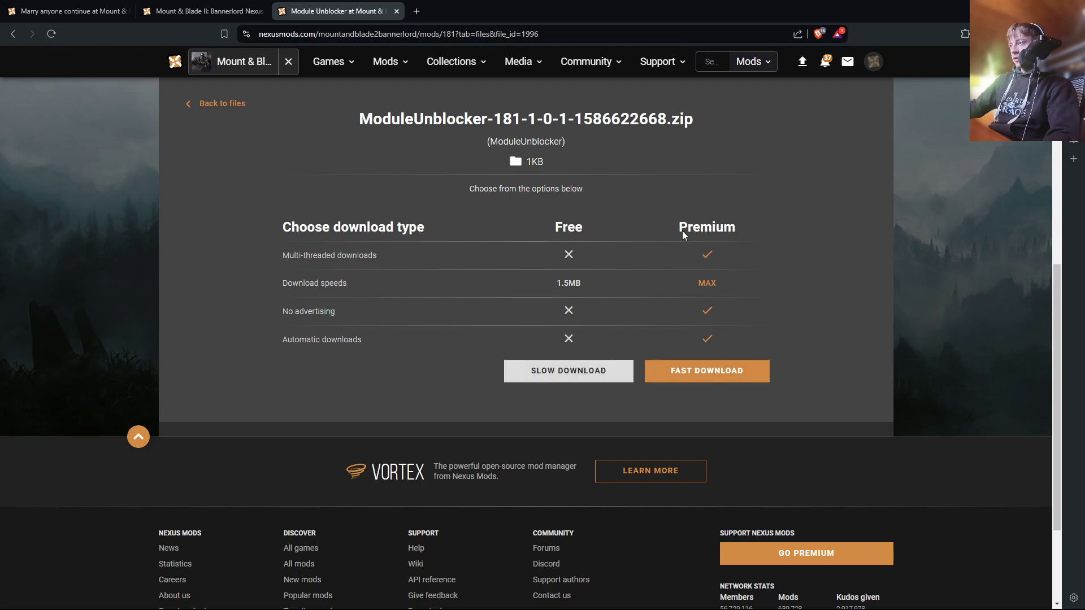
left_click(547, 373)
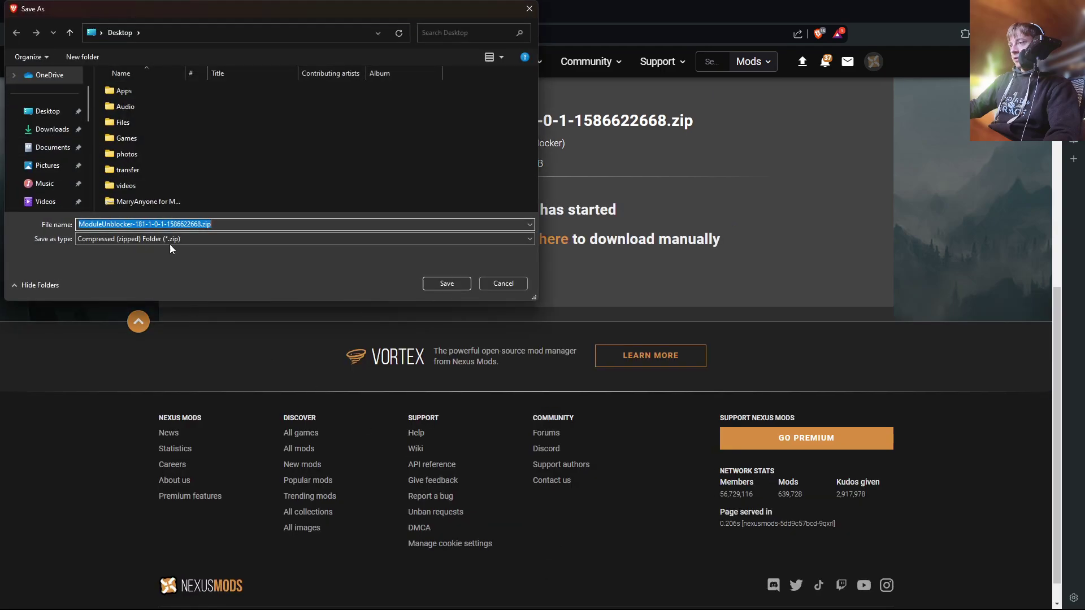
left_click(447, 283)
Open the manual download files of the Marry Anyone Continue mod and find MarryAnyone for MB 170
key("ctrl+Tab")
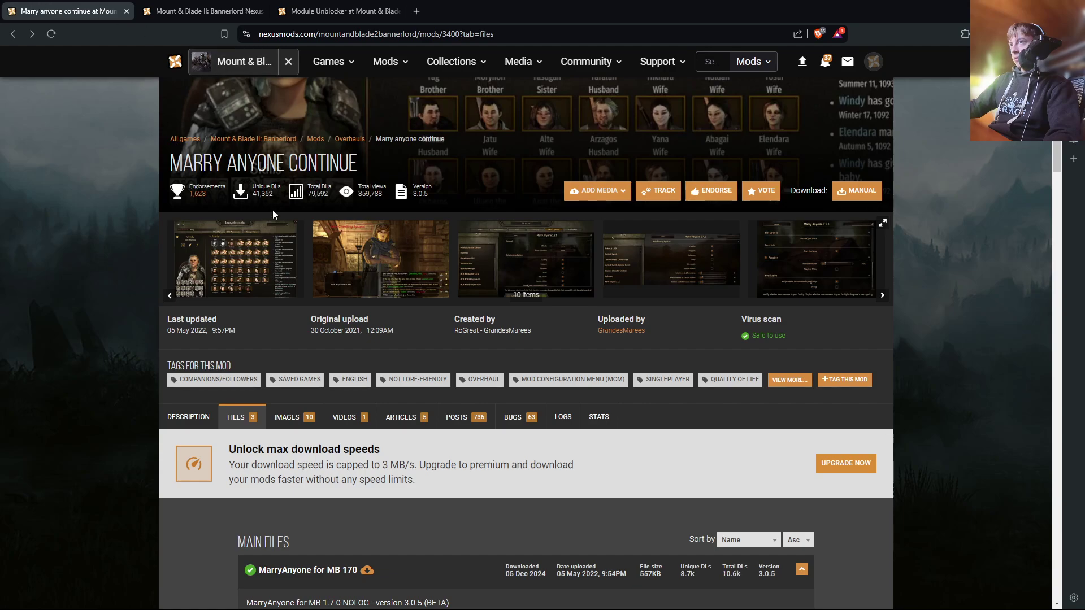
scroll(516, 401, "up", 2)
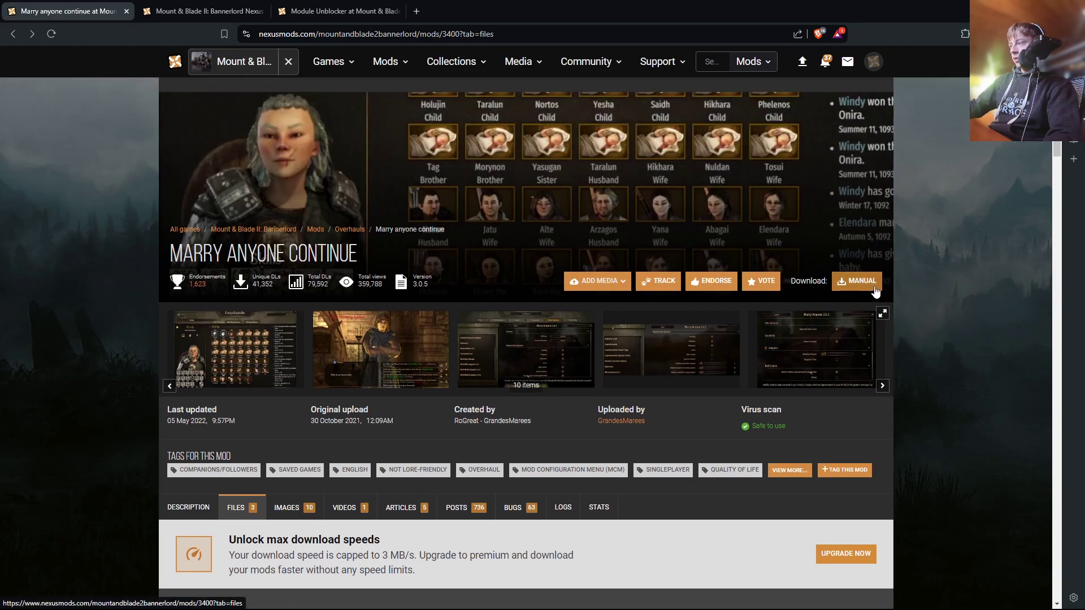
left_click(857, 285)
scroll(635, 412, "down", 6)
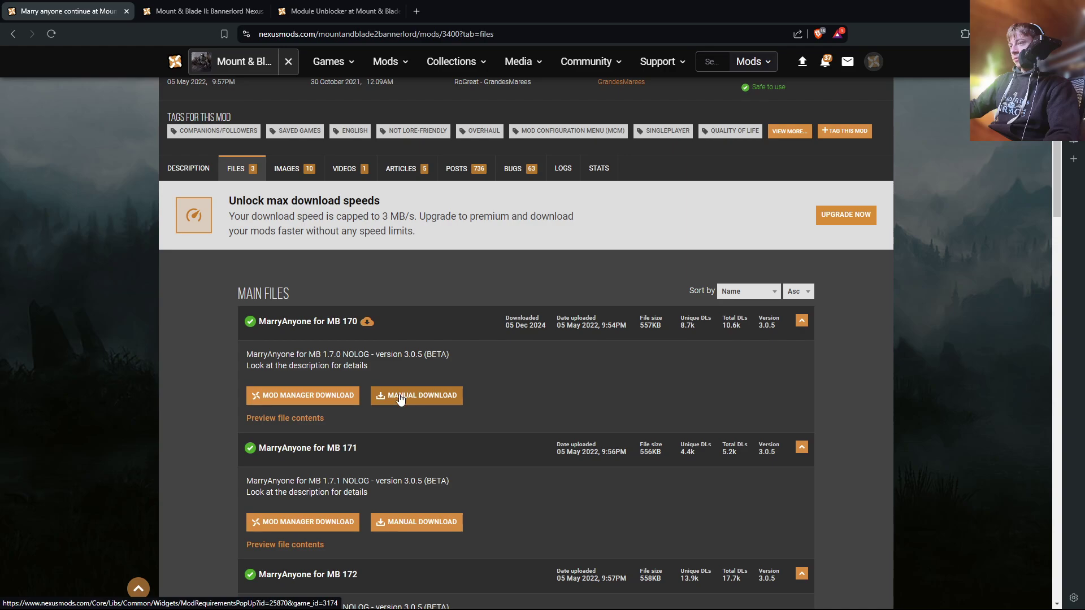
Check the required files for MarryAnyone for MB 170, view the Harmony mod page, and close both the page and the notice
left_click(400, 398)
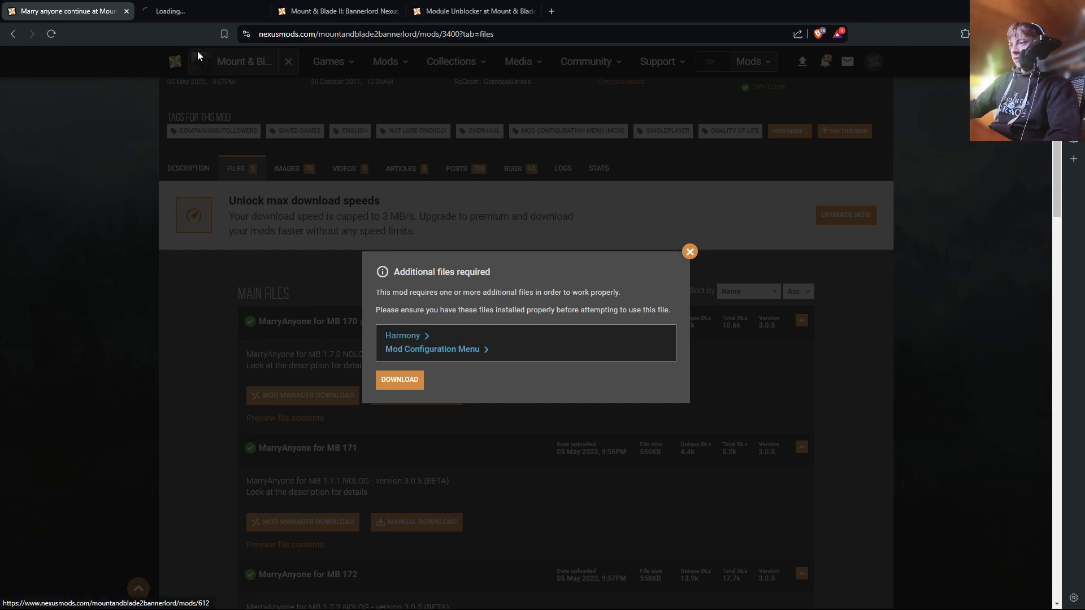
left_click(175, 11)
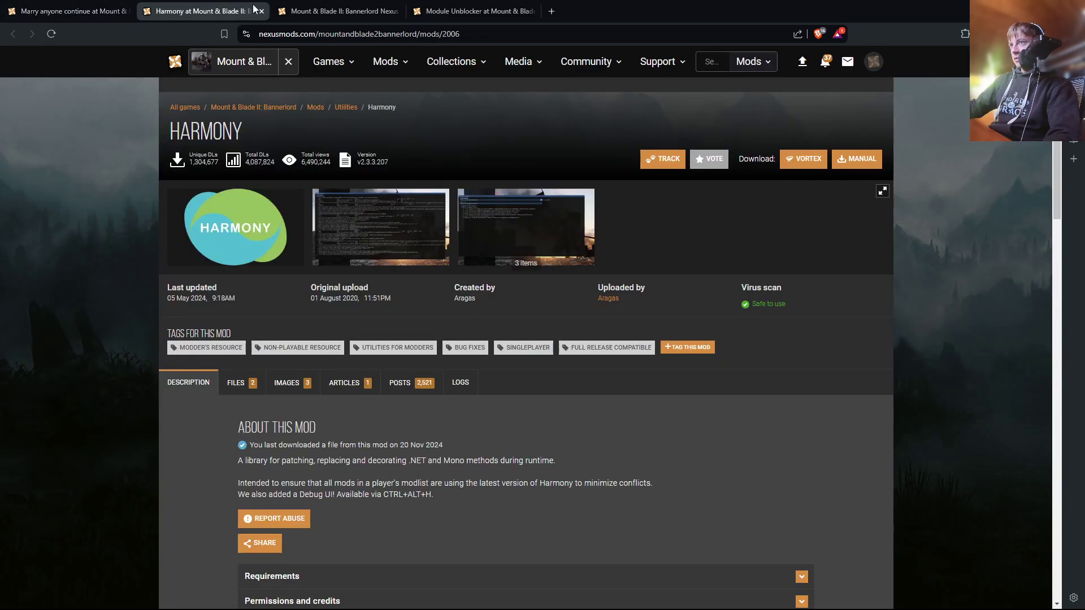
key("ctrl+shift+Tab")
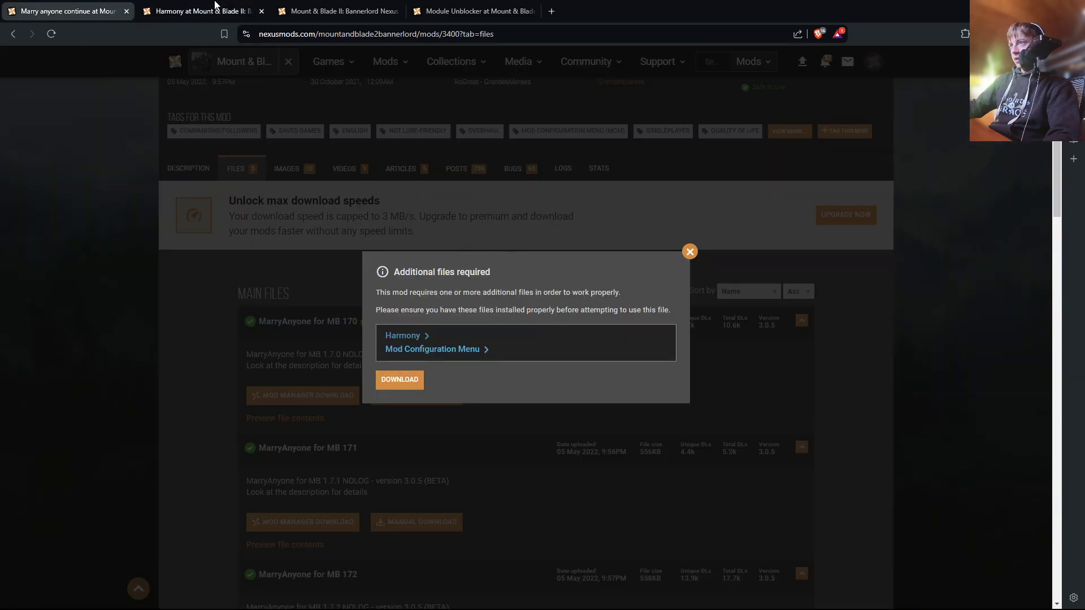
left_click(214, 3)
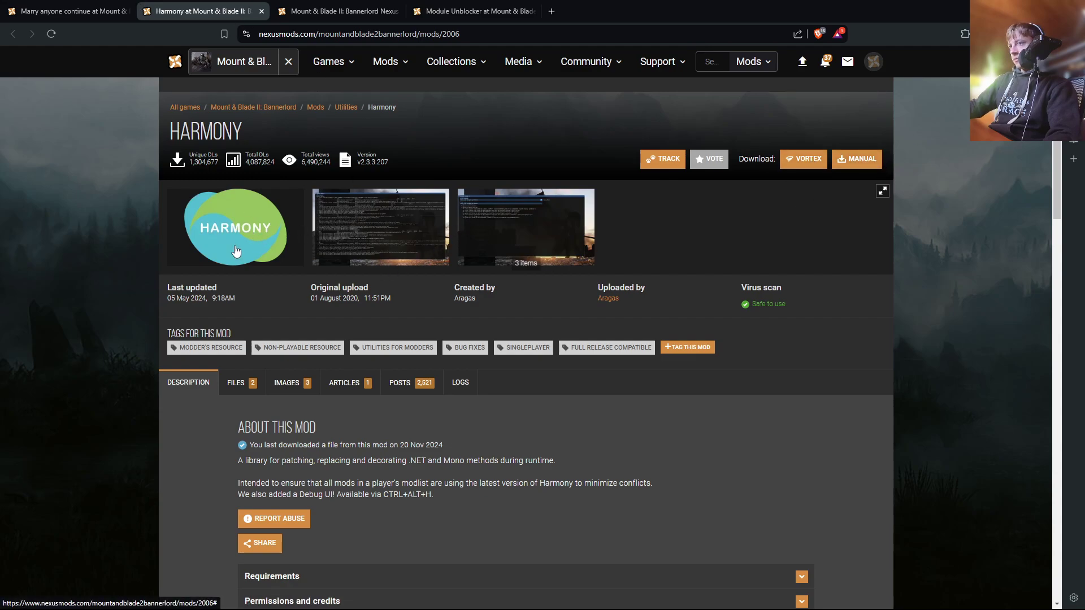
left_click(261, 12)
left_click(689, 254)
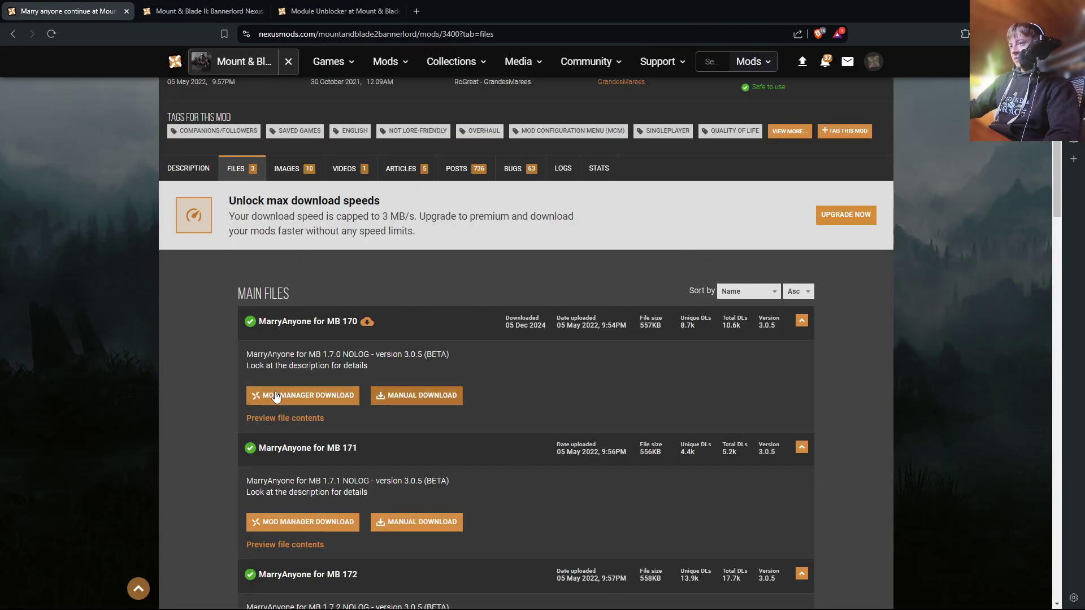
Download MarryAnyone for MB 170 manually using the slow download and save the zip to the Desktop
left_click(444, 399)
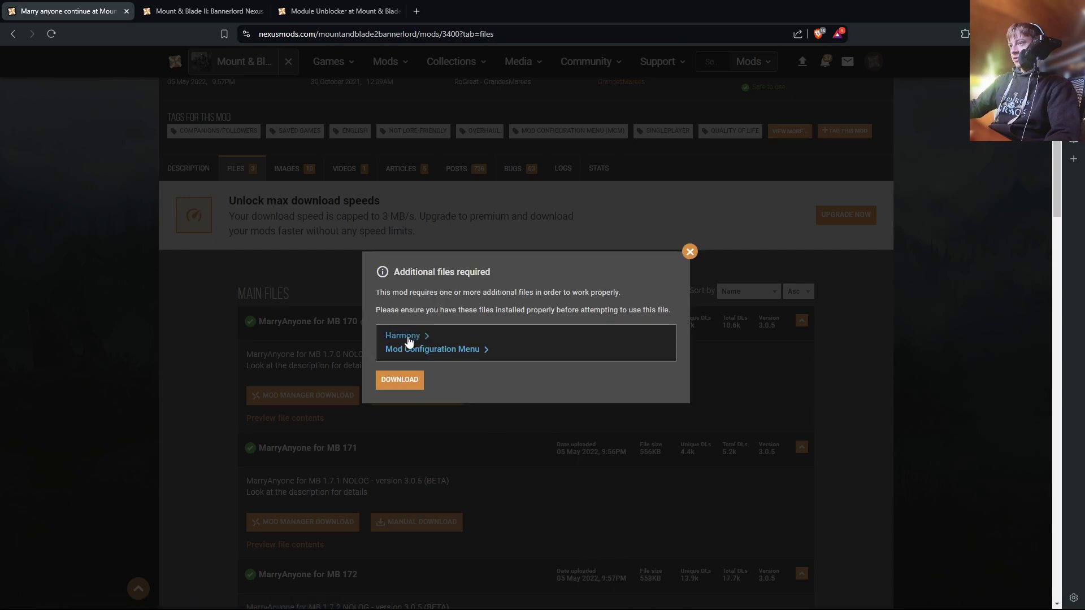
left_click(399, 383)
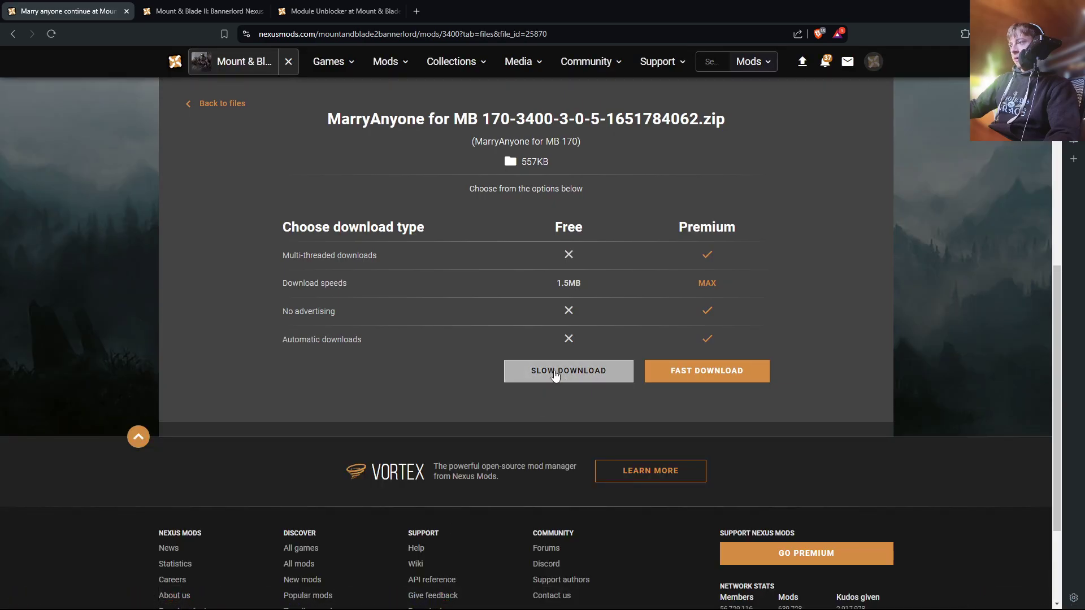
left_click(548, 376)
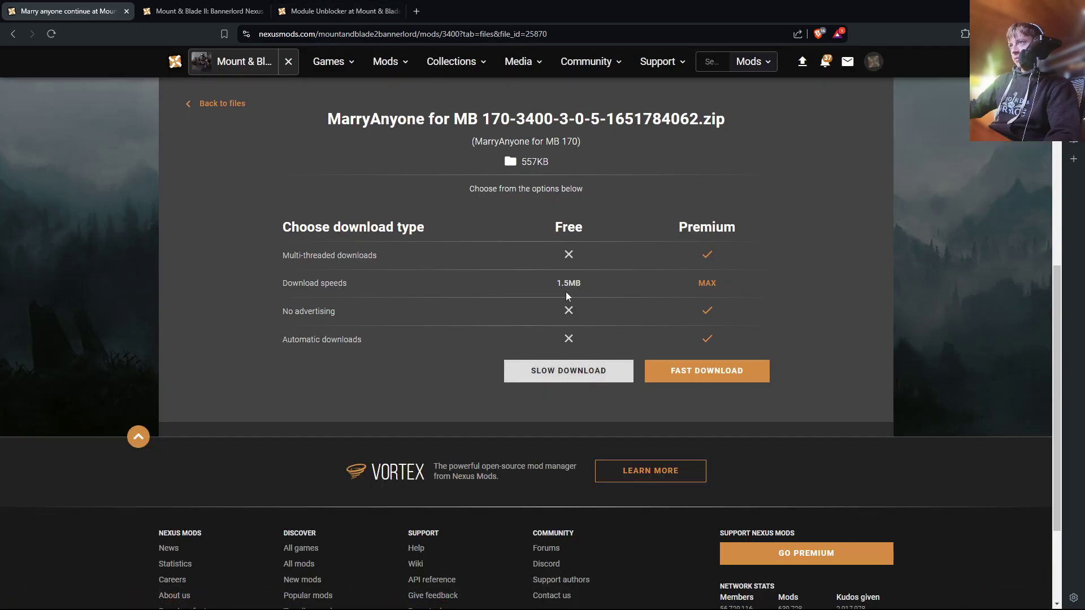
left_click(568, 374)
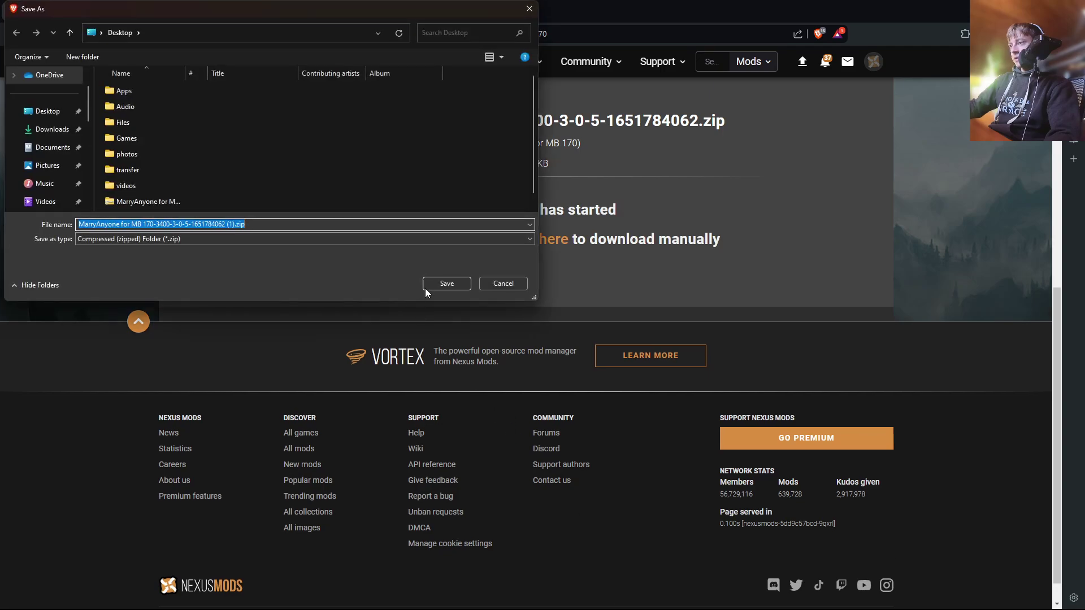
left_click(427, 286)
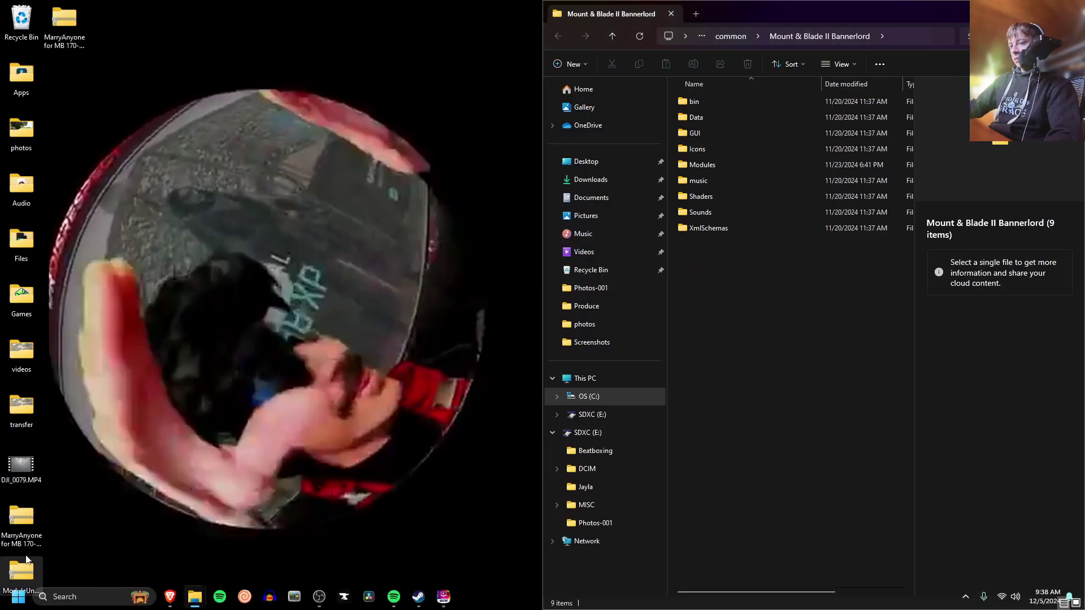
Delete the older MarryAnyone zip from the desktop and place the ModuleUnblocker and new MarryAnyone zips together in the empty area
left_click(23, 525)
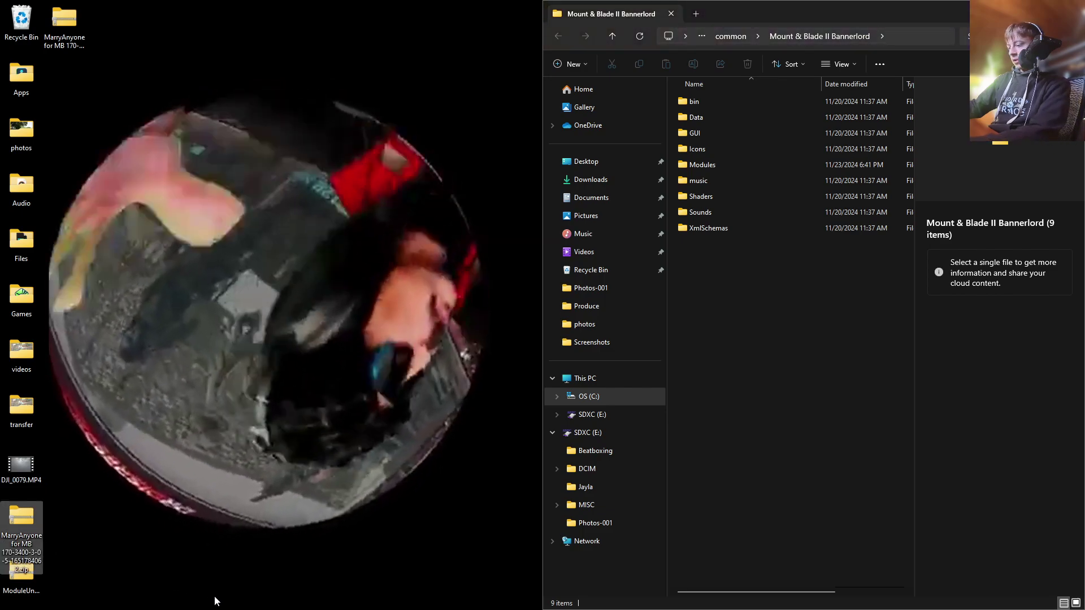
left_click_drag(21, 571, 236, 514)
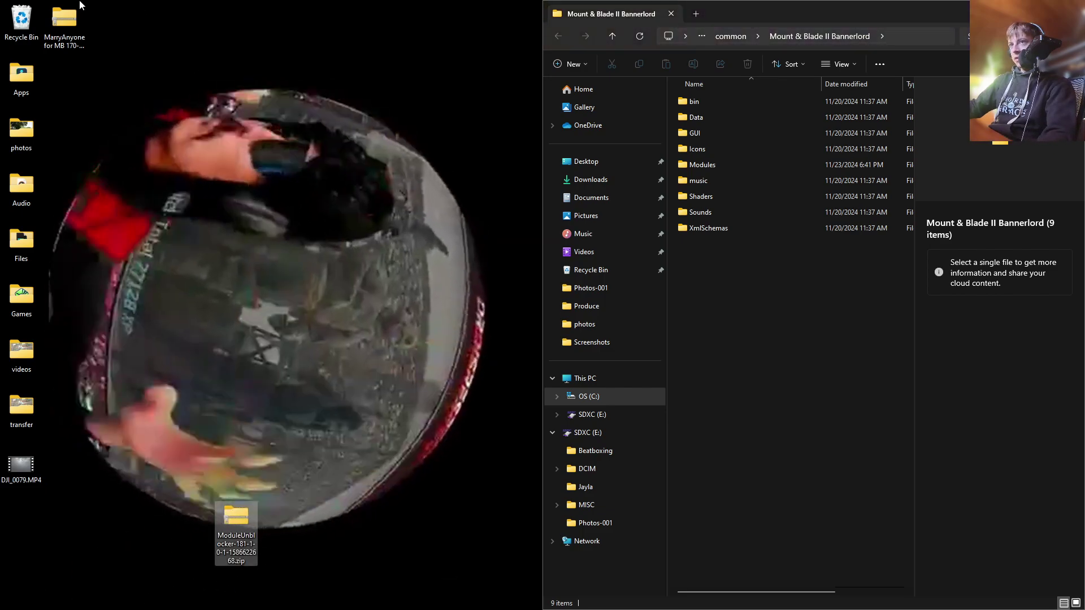
left_click_drag(80, 5, 237, 474)
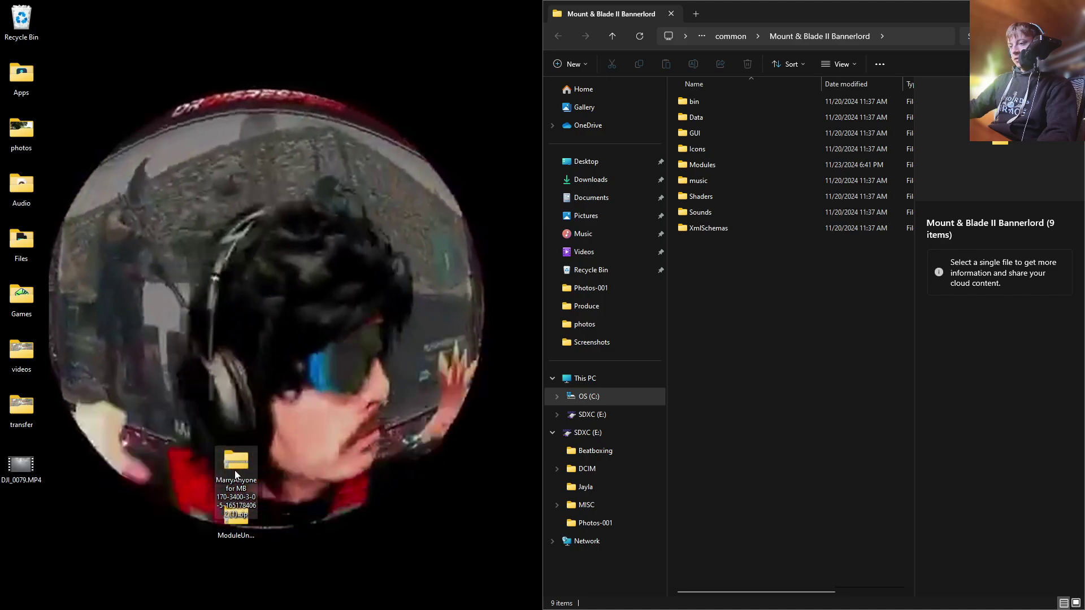
left_click(238, 532)
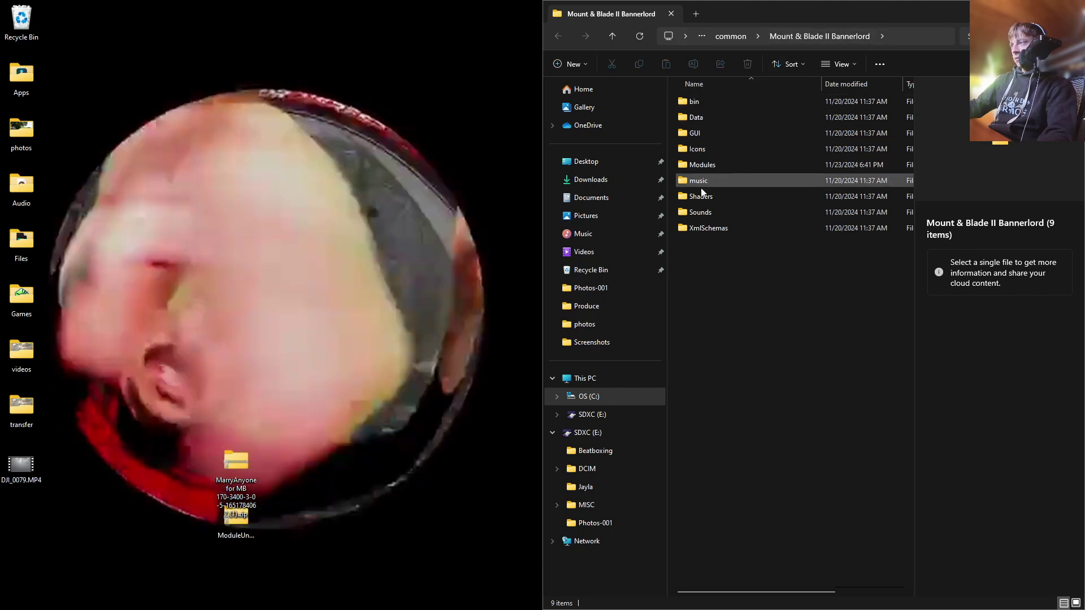
Open the game's Modules folder and move the ModuleUnblocker zip above the MarryAnyone zip on the desktop
double_click(702, 165)
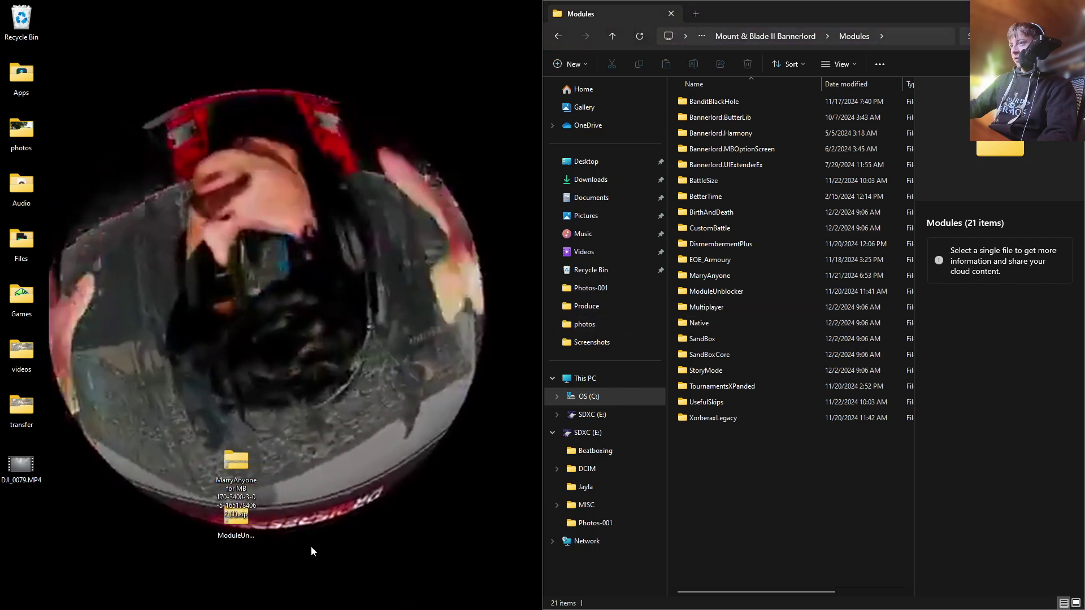
left_click_drag(221, 532, 233, 302)
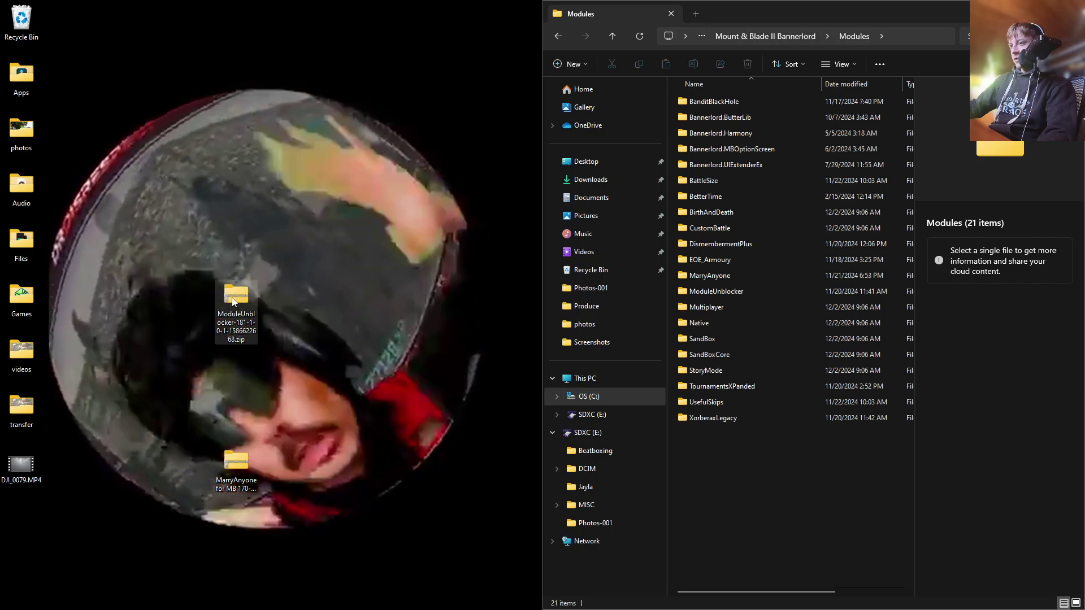
Inspect the ModuleUnblocker folder inside its zip, place that window beside the game's Modules folder, and close the zip
double_click(233, 302)
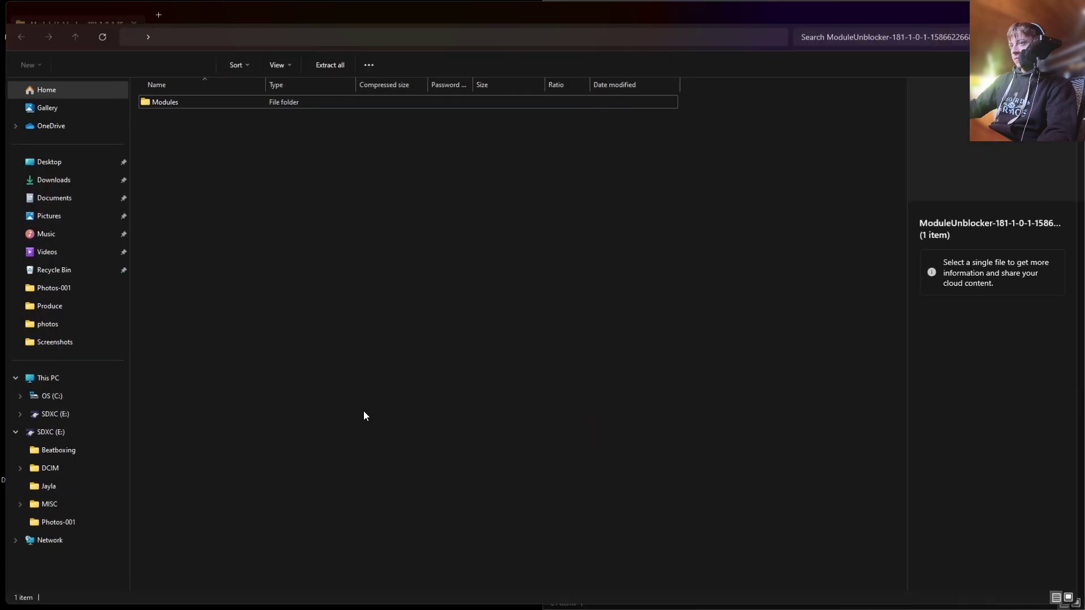
double_click(160, 103)
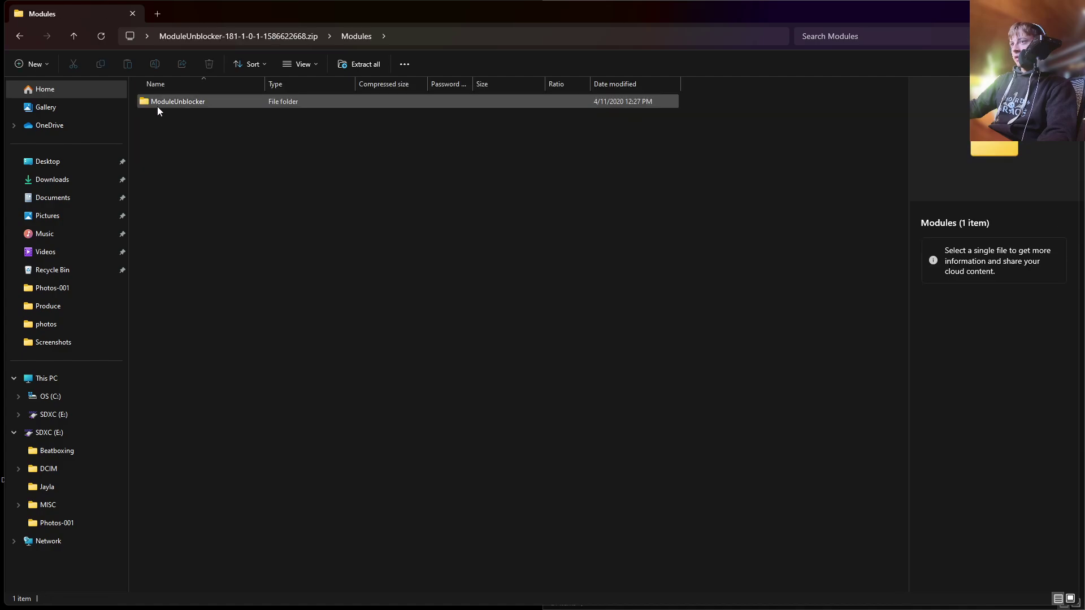
double_click(157, 106)
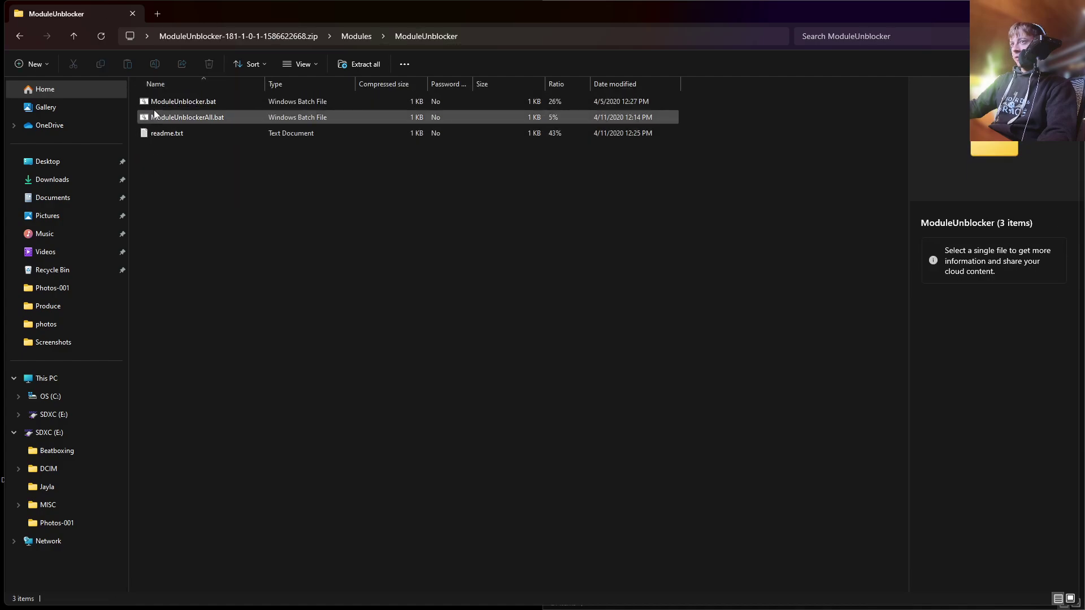
left_click(18, 37)
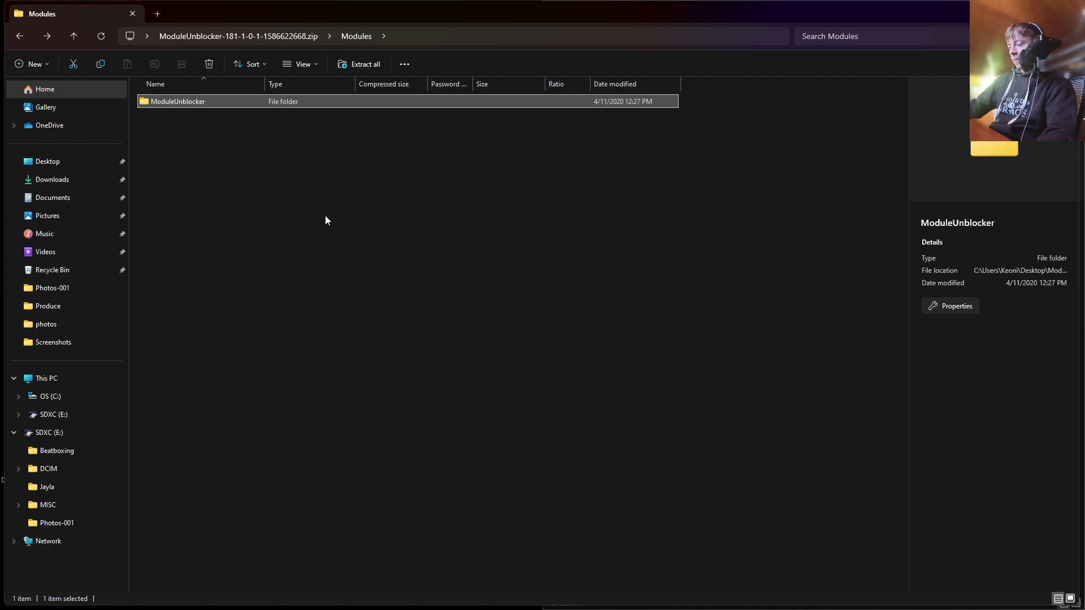
key("super+Left")
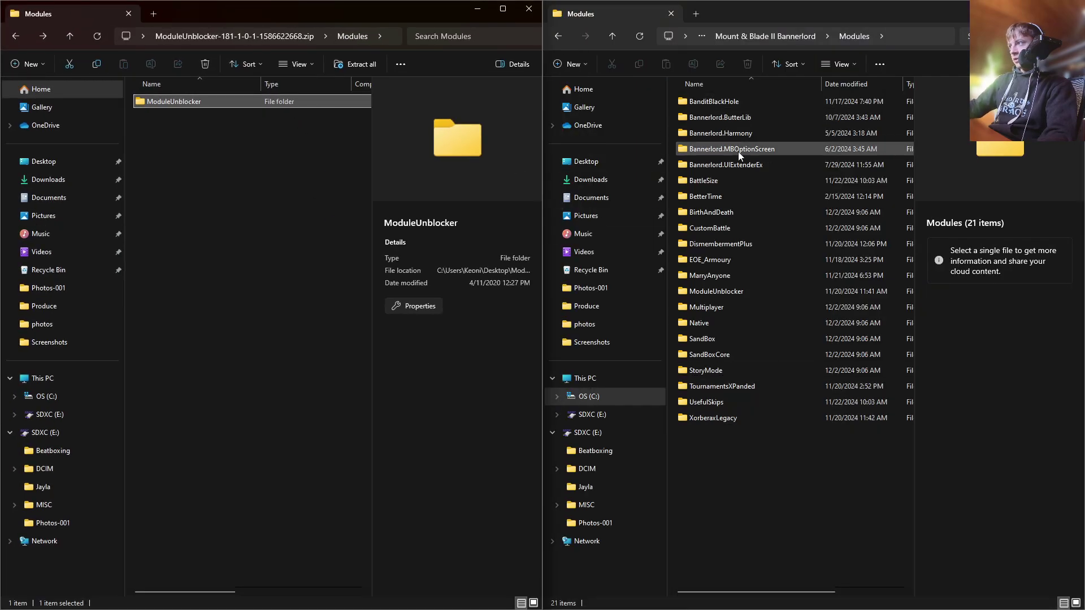
left_click_drag(948, 368, 358, 285)
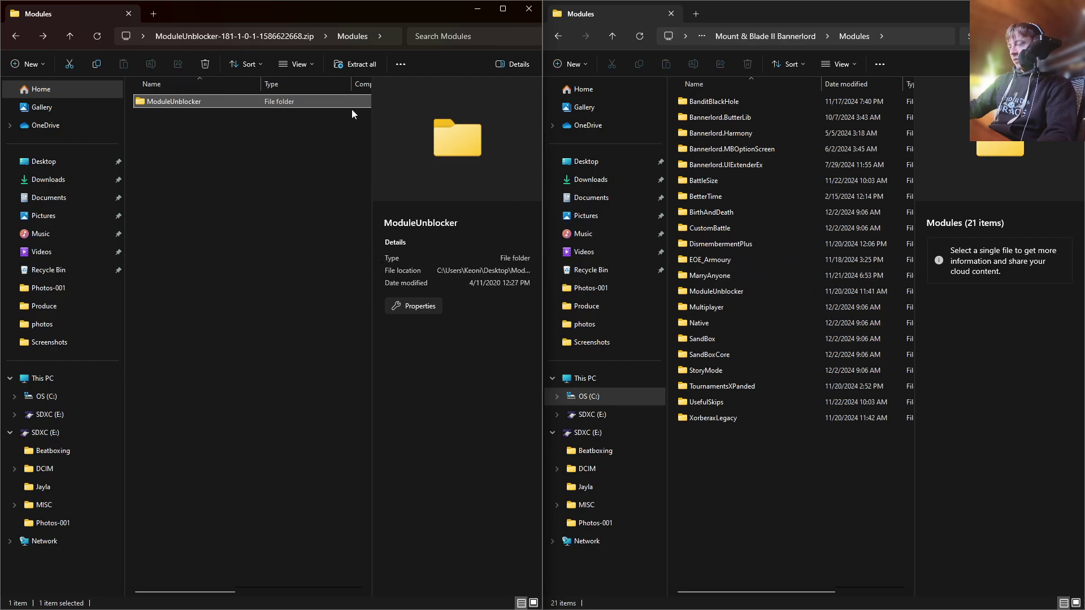
left_click(525, 13)
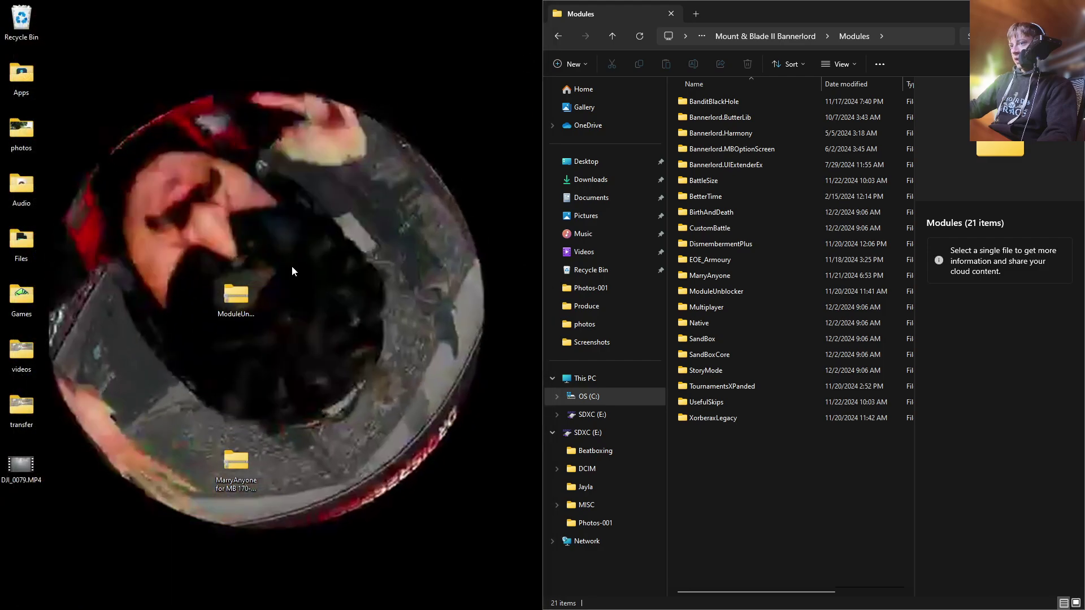
Inspect the MarryAnyone folder inside its zip alongside the game's Modules folder, and close the zip
double_click(237, 464)
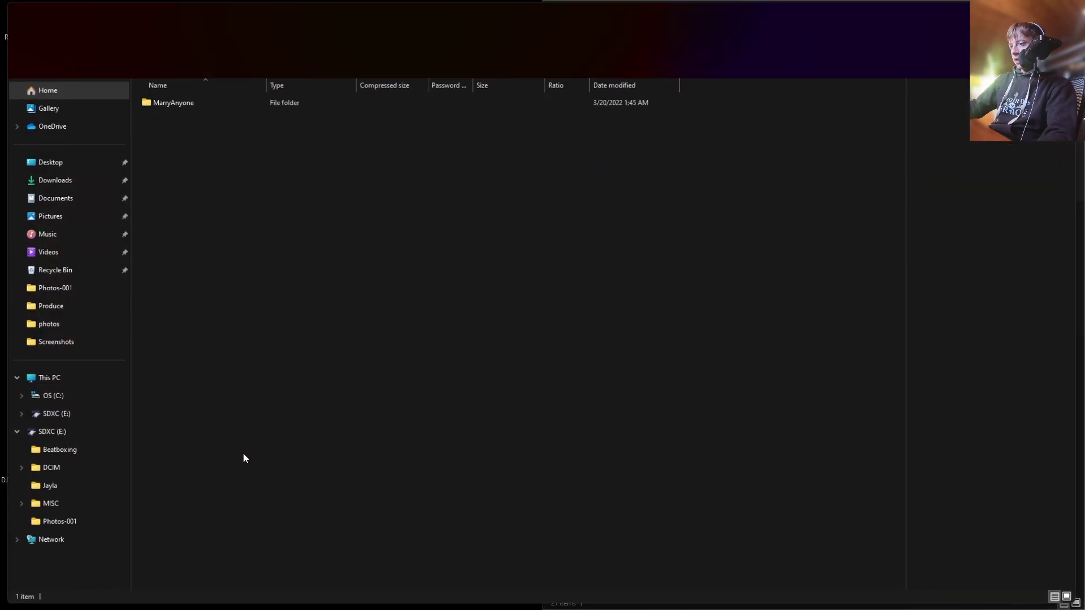
double_click(164, 100)
left_click(21, 36)
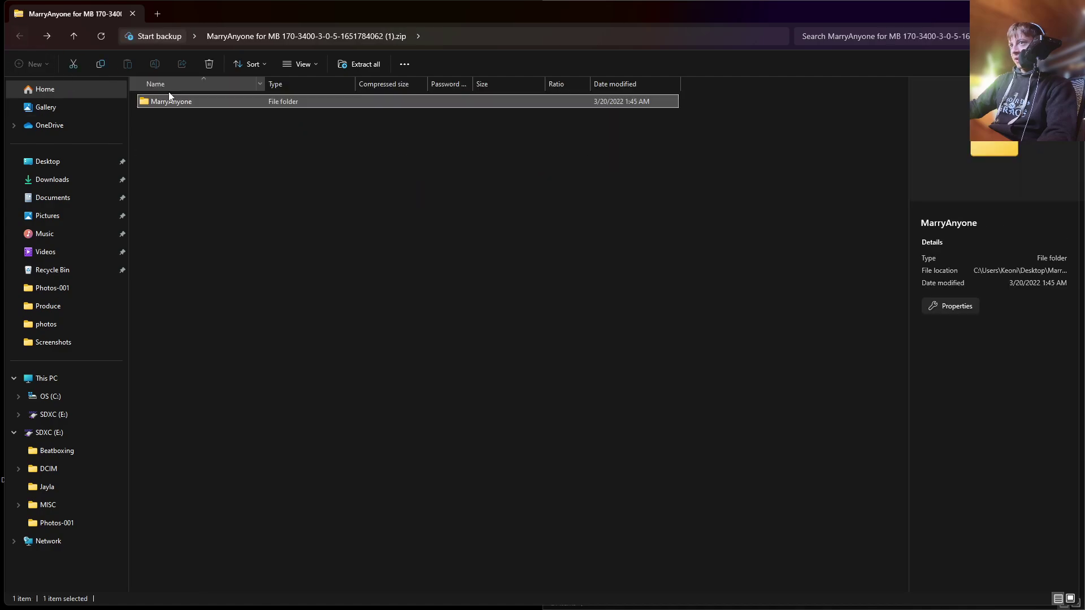
key("super+Left")
left_click_drag(225, 100, 272, 151)
left_click(527, 9)
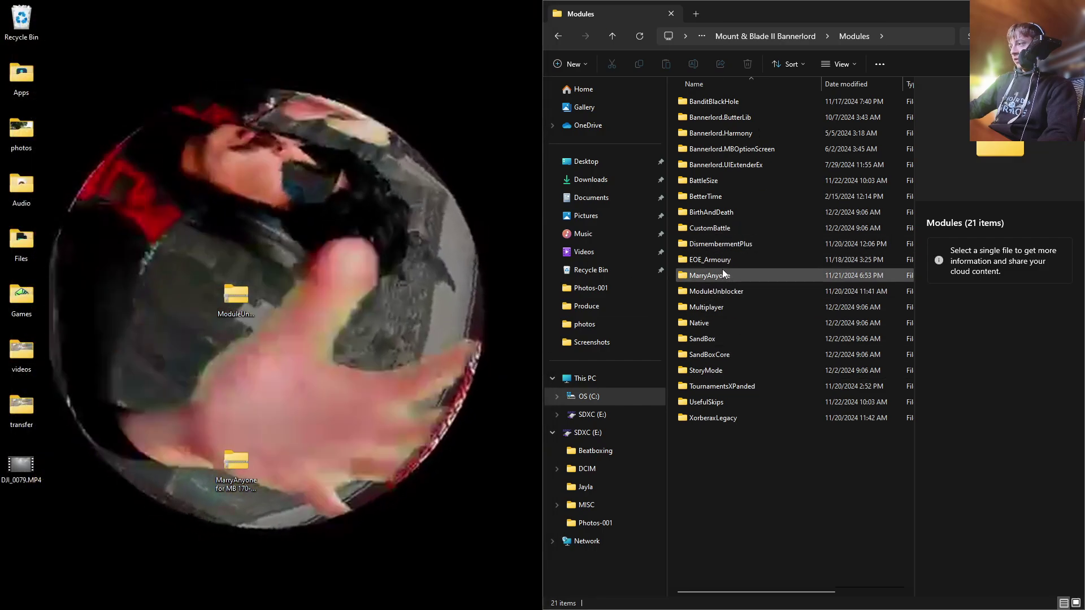
Run ModuleUnblockerAll.bat from the ModuleUnblocker folder in the game's Modules folder, and return to Modules
double_click(700, 292)
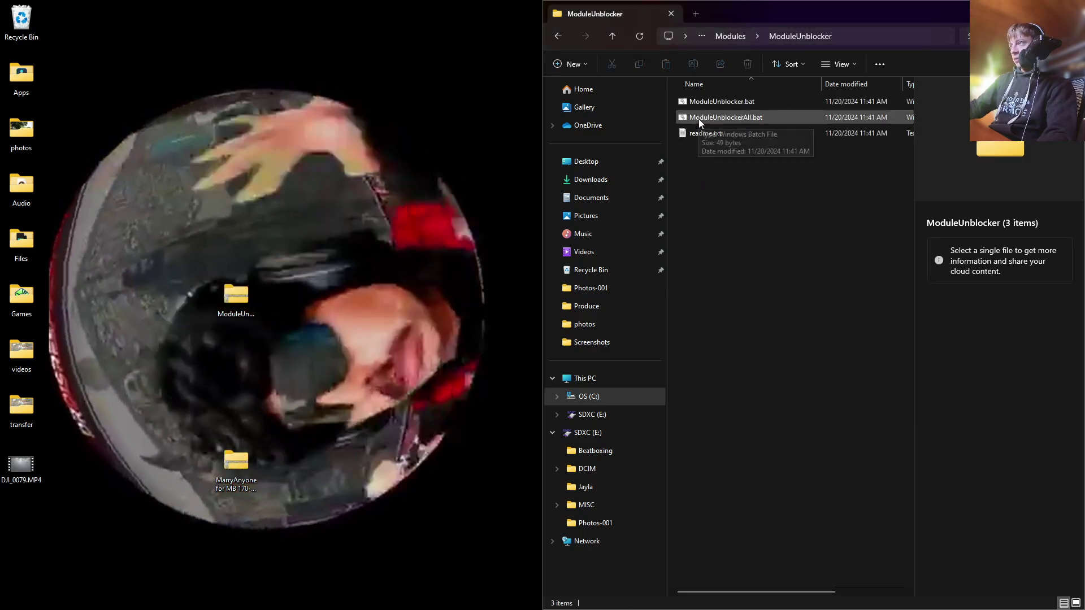
left_click(699, 120)
double_click(700, 121)
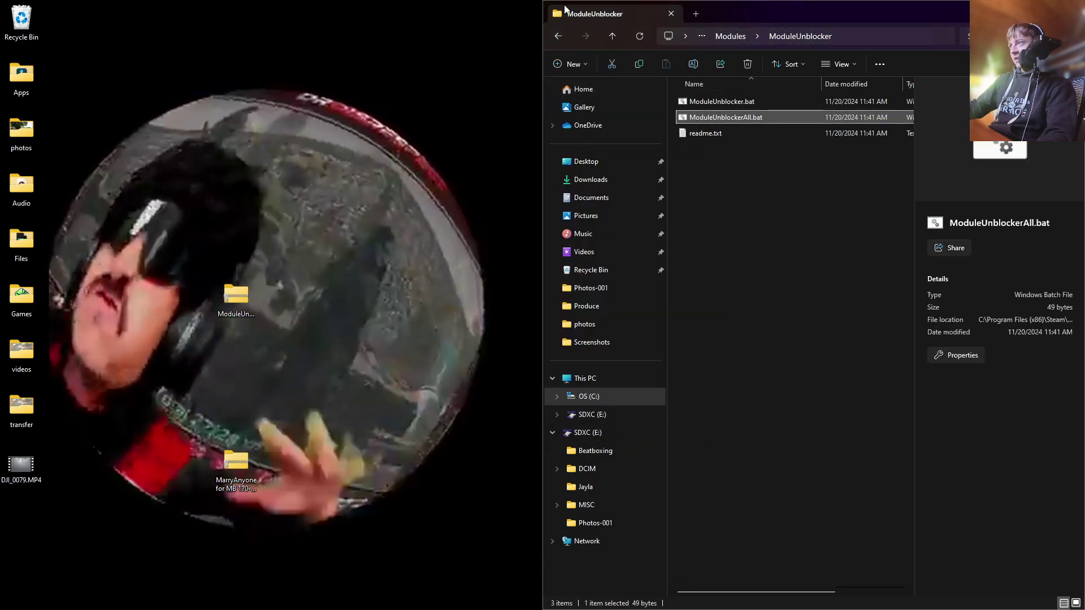
left_click(558, 35)
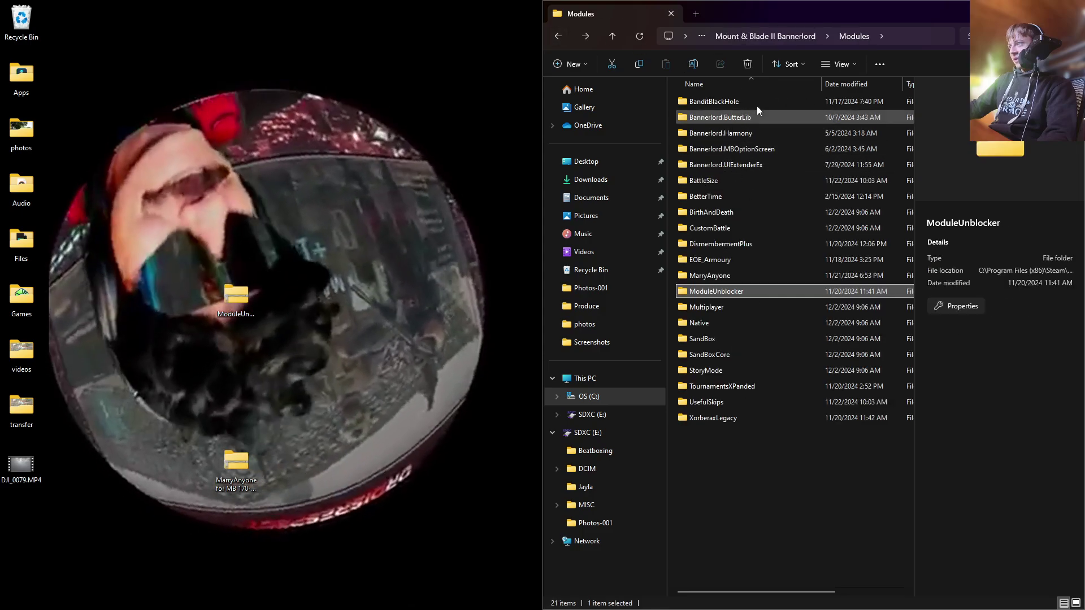
Switch to Steam, start Mount & Blade II: Bannerlord and show the singleplayer mods list in its launcher
mouse_move(746, 598)
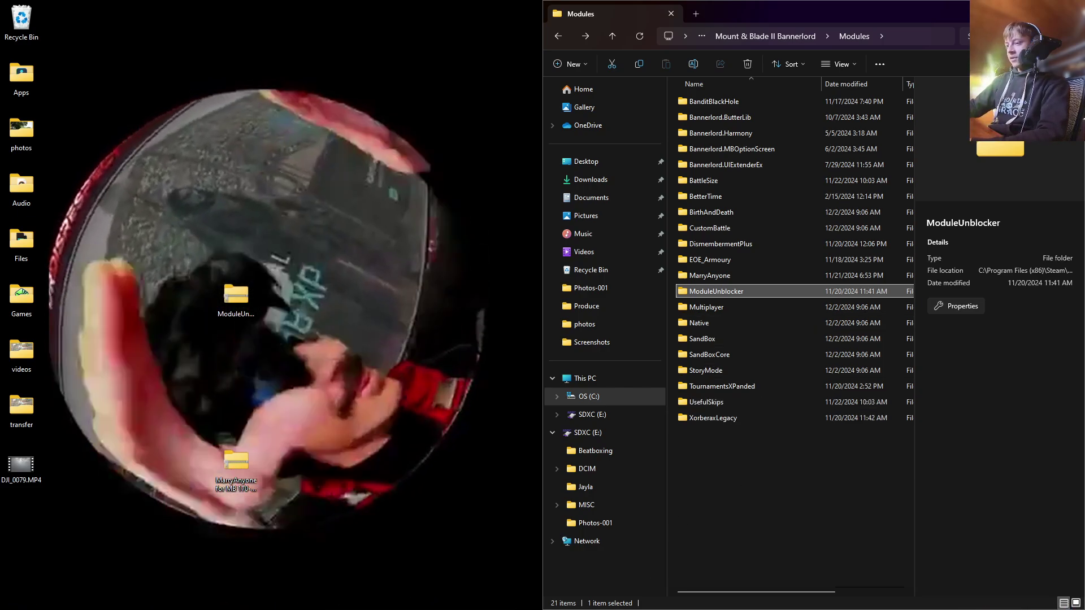
mouse_move(419, 607)
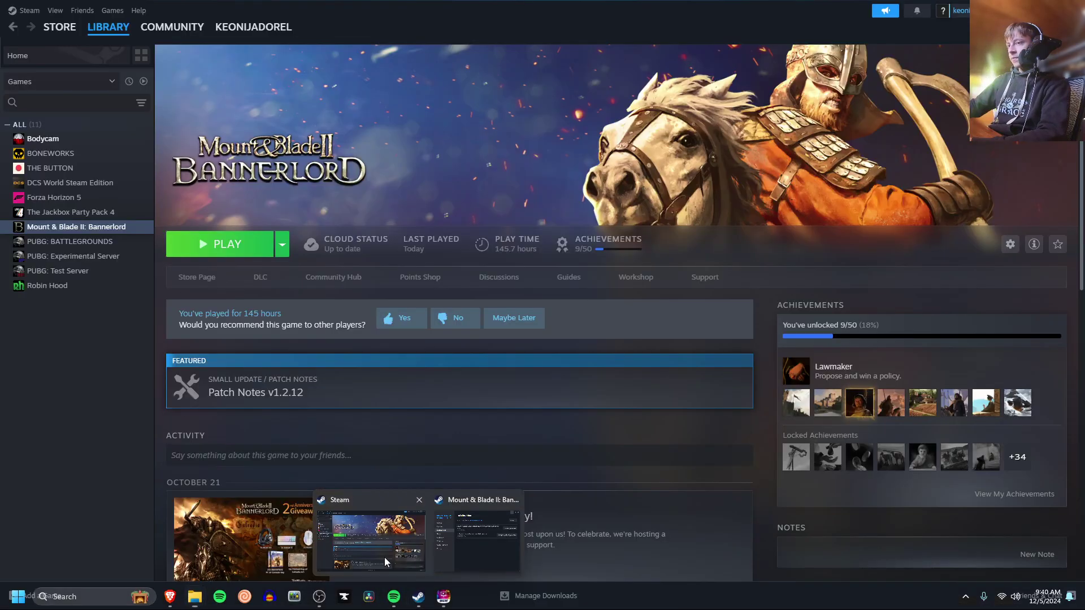
left_click(384, 557)
left_click(183, 253)
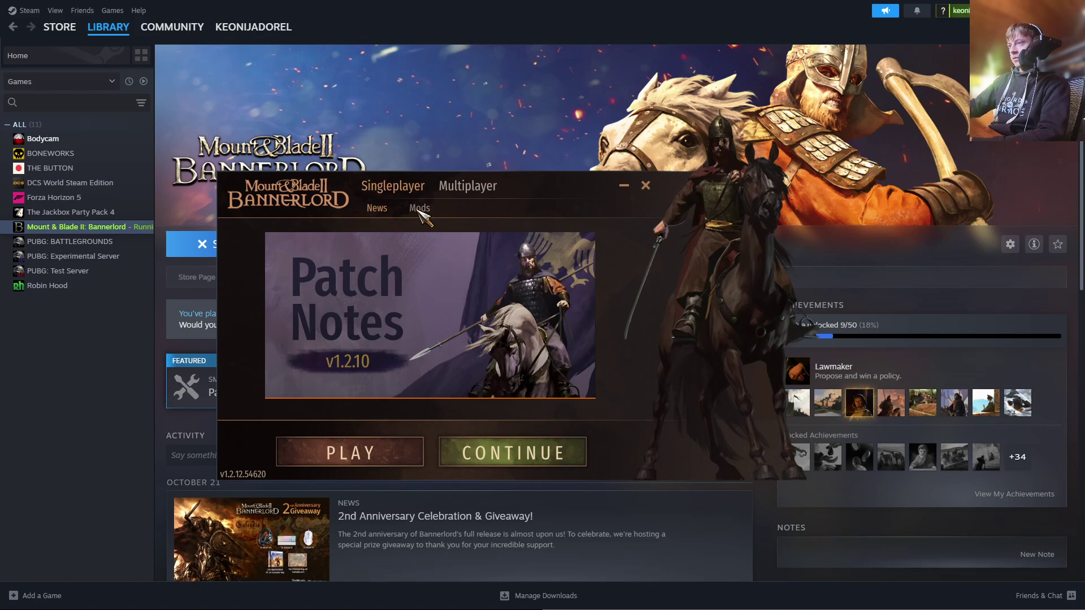
left_click(418, 209)
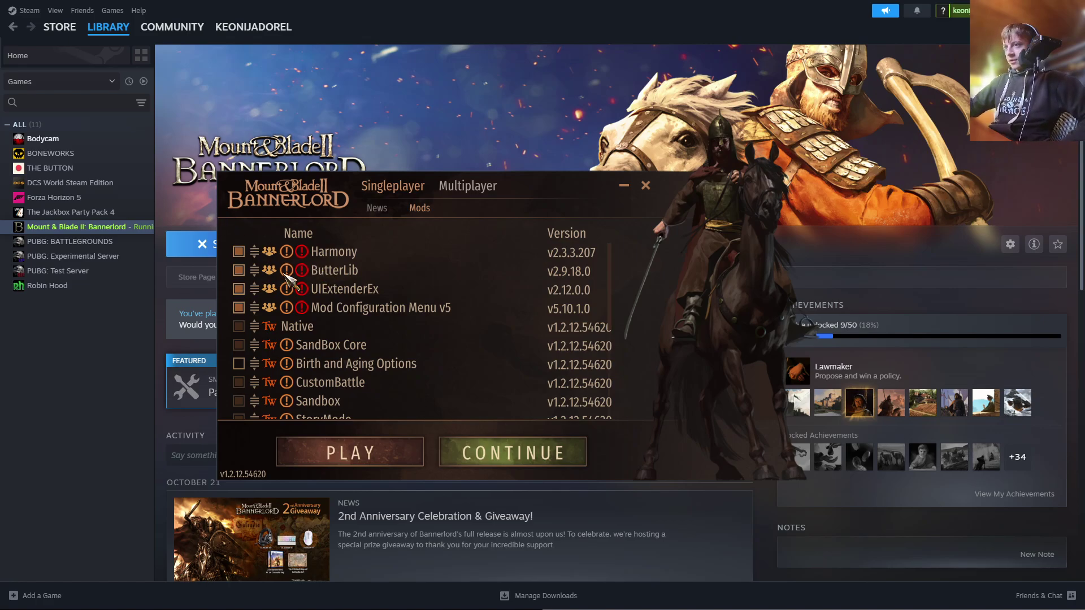
Toggle Harmony off and on, and enable all the community mods, from ButterLib and UIExtenderEx to Marry Anyone, BattleSize and Useful Skips
left_click(239, 252)
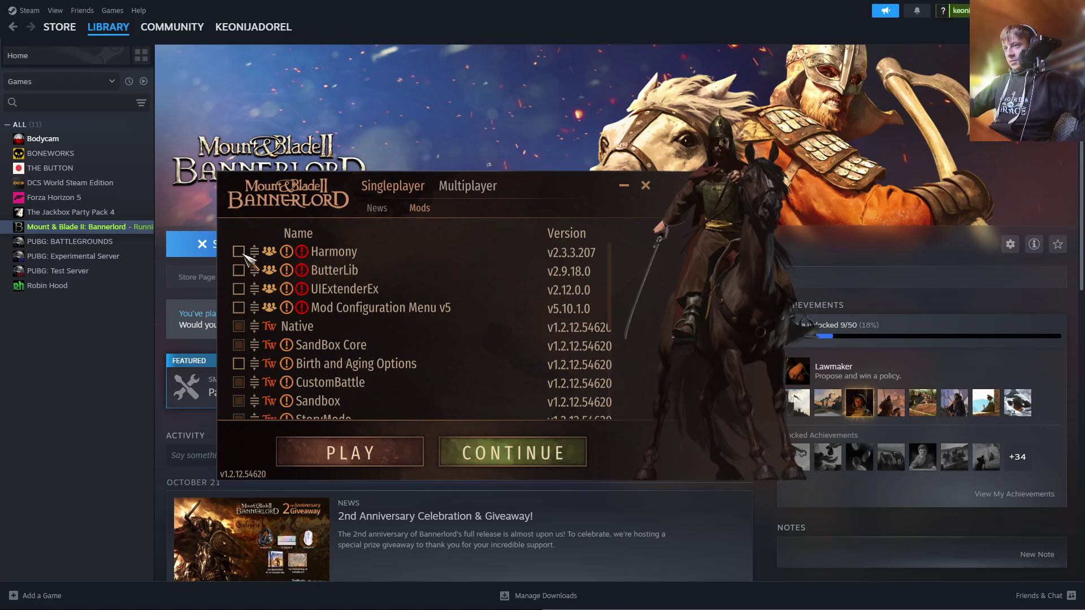
left_click(239, 252)
left_click(238, 288)
left_click(238, 307)
scroll(240, 283, "down", 5)
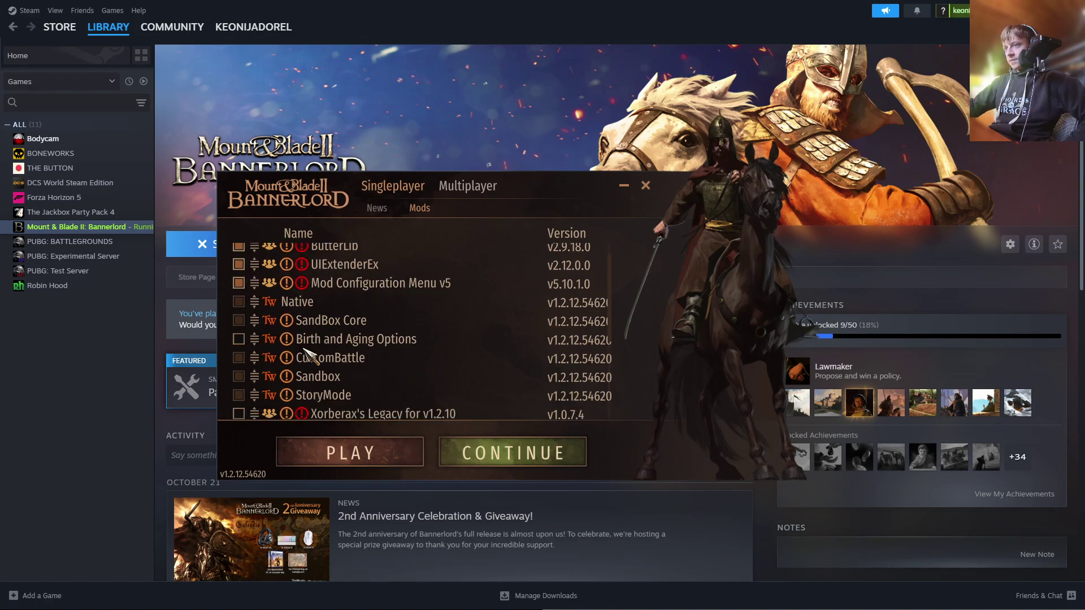
left_click(239, 316)
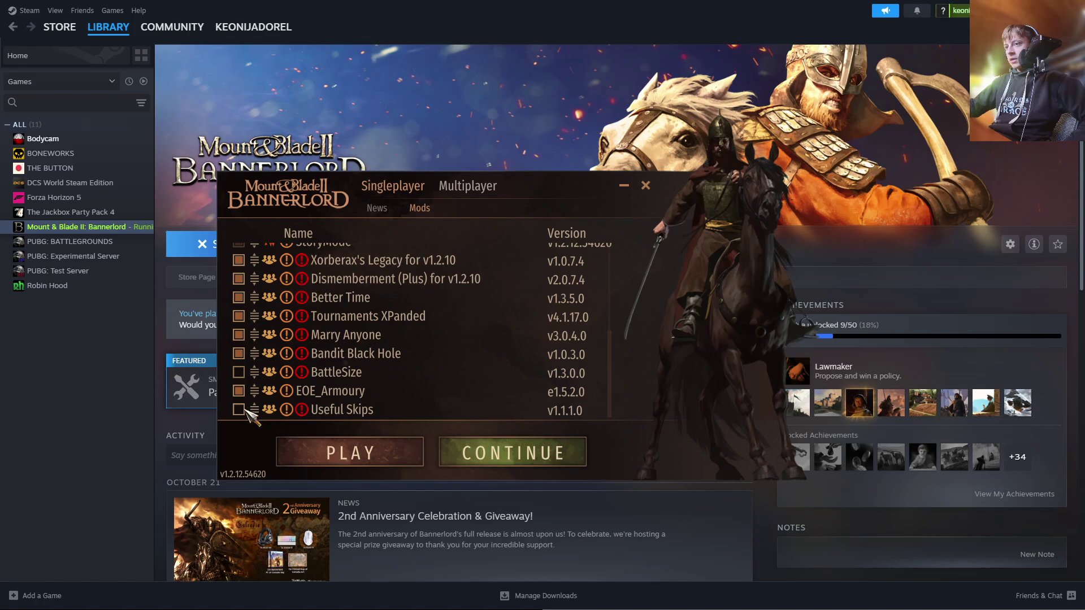
left_click(238, 409)
left_click(239, 371)
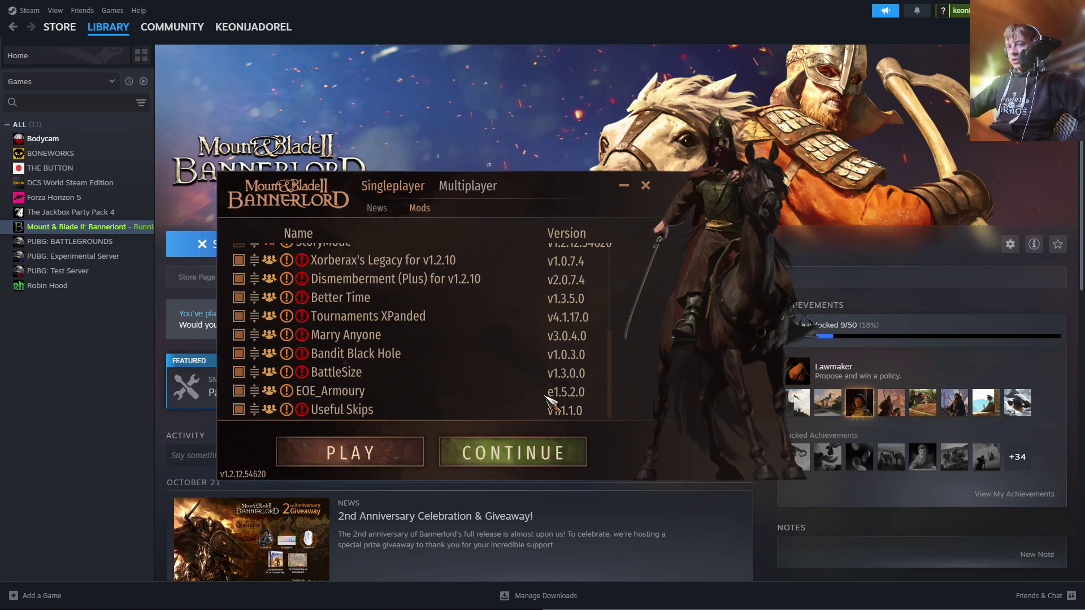
Minimize the launcher and stop Bannerlord from Steam, and clear the Modules folder and Insights Capture windows off the desktop
left_click(624, 186)
left_click(216, 243)
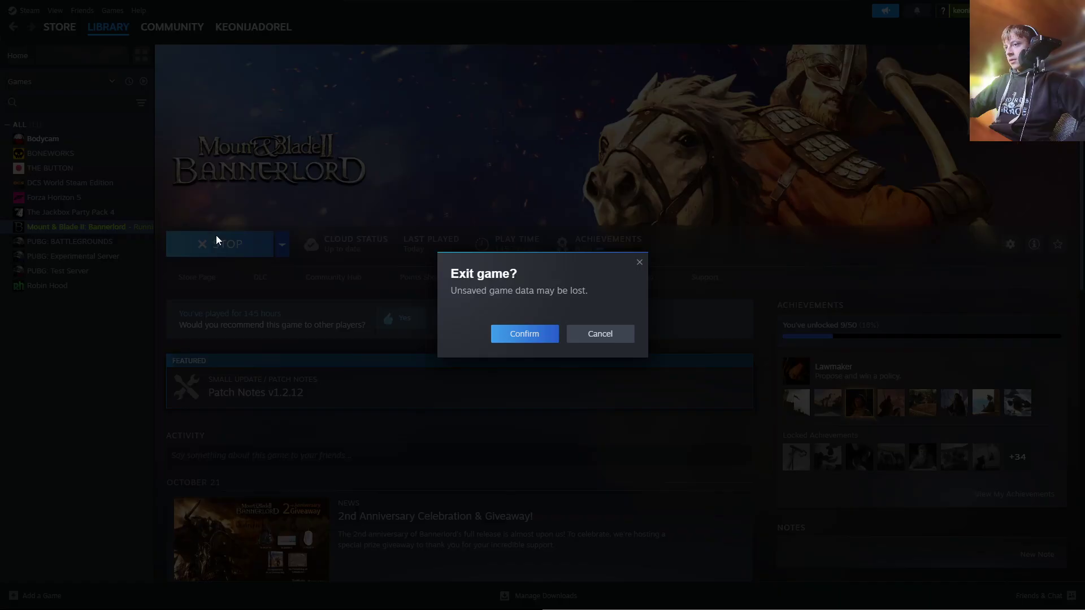
left_click(524, 332)
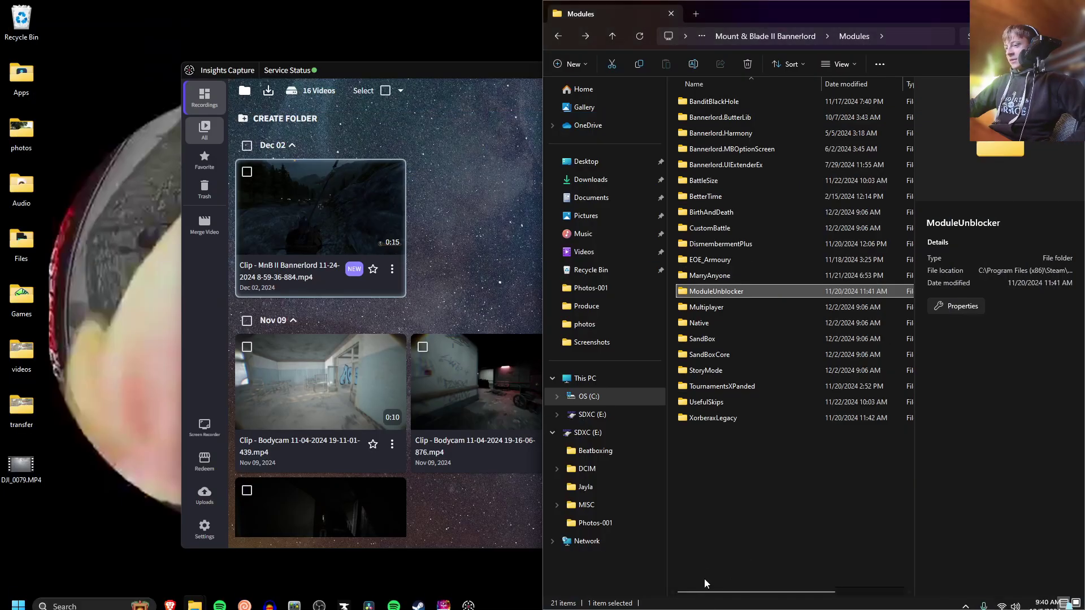
left_click(1065, 12)
left_click(952, 71)
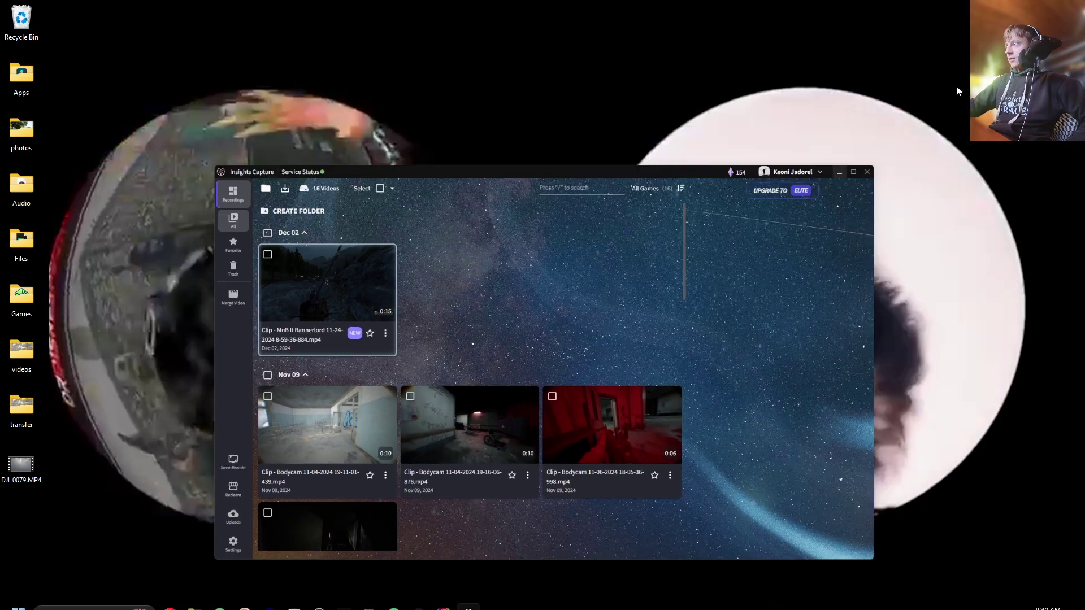